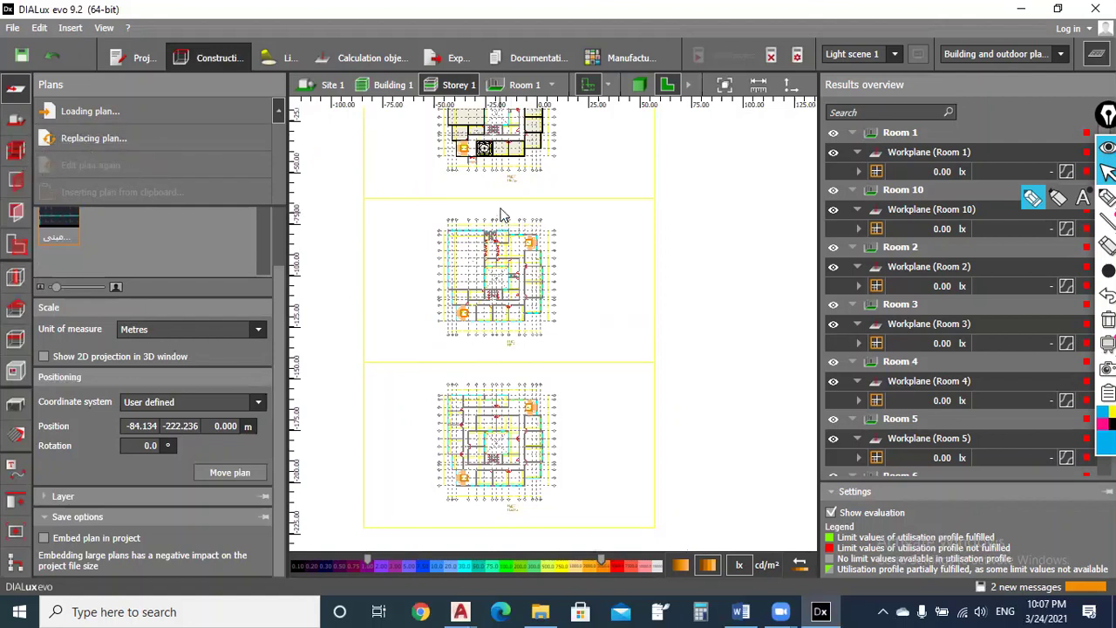
# Step: Show the storey and building construction settings for Storey 1 (10 rooms, 3.650 m)
pyautogui.click(17, 154)
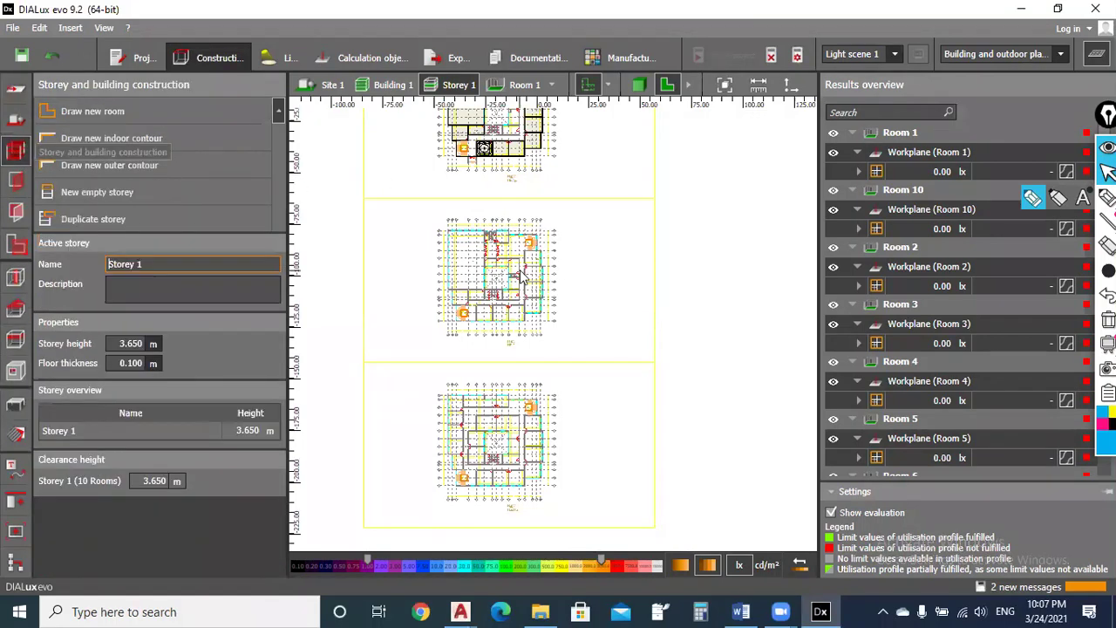
# Step: Add a new empty Storey 2, accepting that existing results become invalid
pyautogui.click(95, 196)
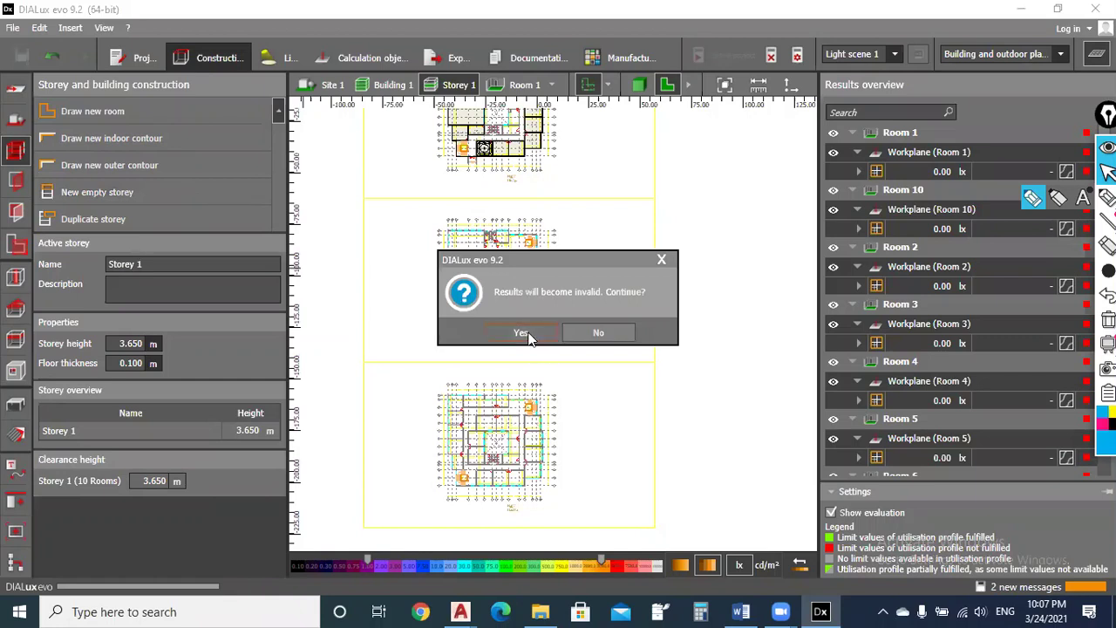
pyautogui.click(519, 332)
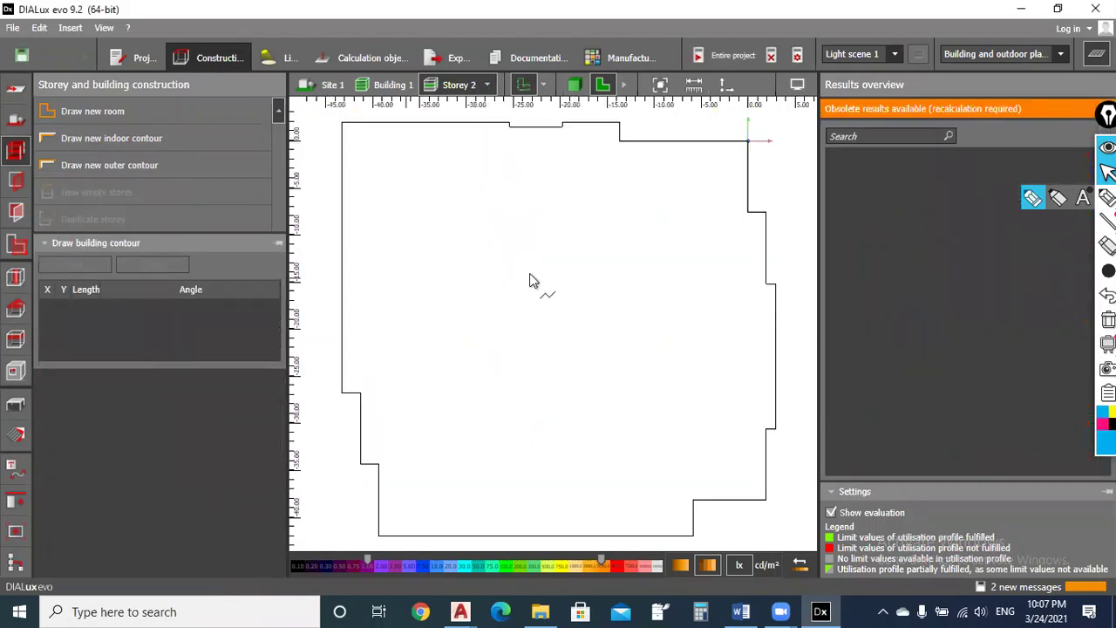
pyautogui.scroll(-2, 530, 278)
pyautogui.scroll(-1, 541, 314)
pyautogui.scroll(-1, 451, 289)
pyautogui.scroll(1, 445, 279)
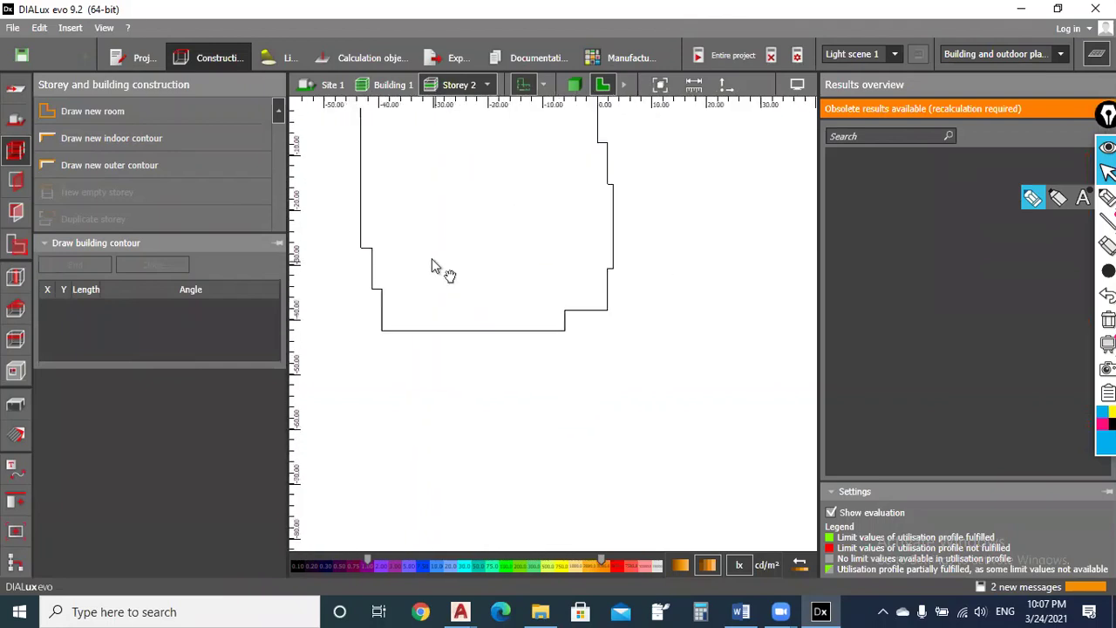
pyautogui.scroll(1, 498, 289)
pyautogui.scroll(1, 498, 287)
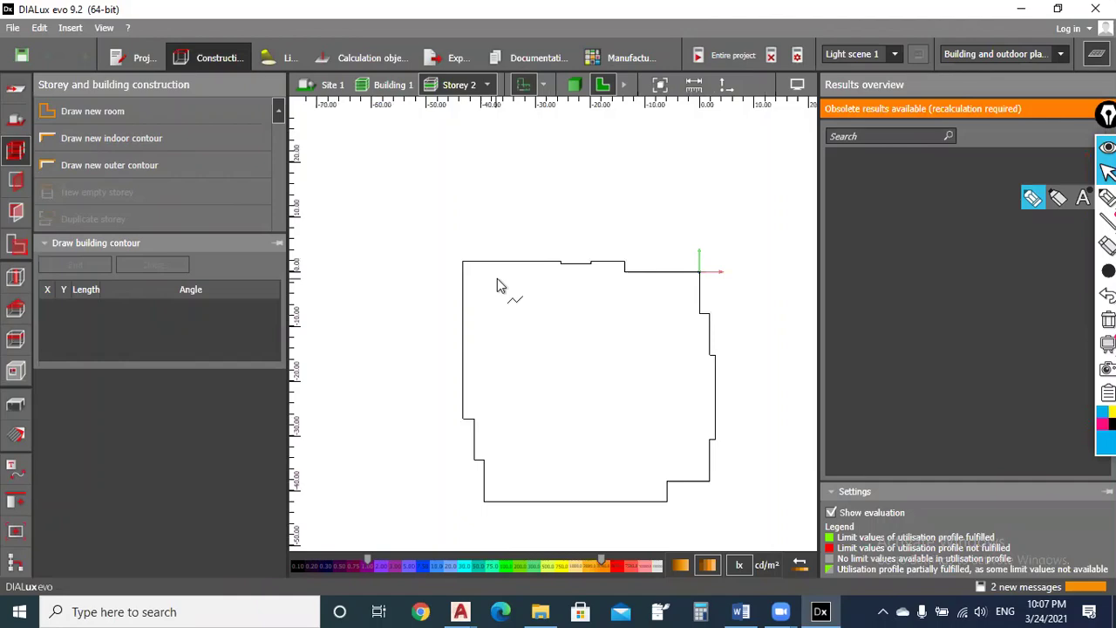
# Step: Start loading a plan and copy the Lighting calculations (EVO) folder path as text
pyautogui.click(25, 88)
pyautogui.click(111, 108)
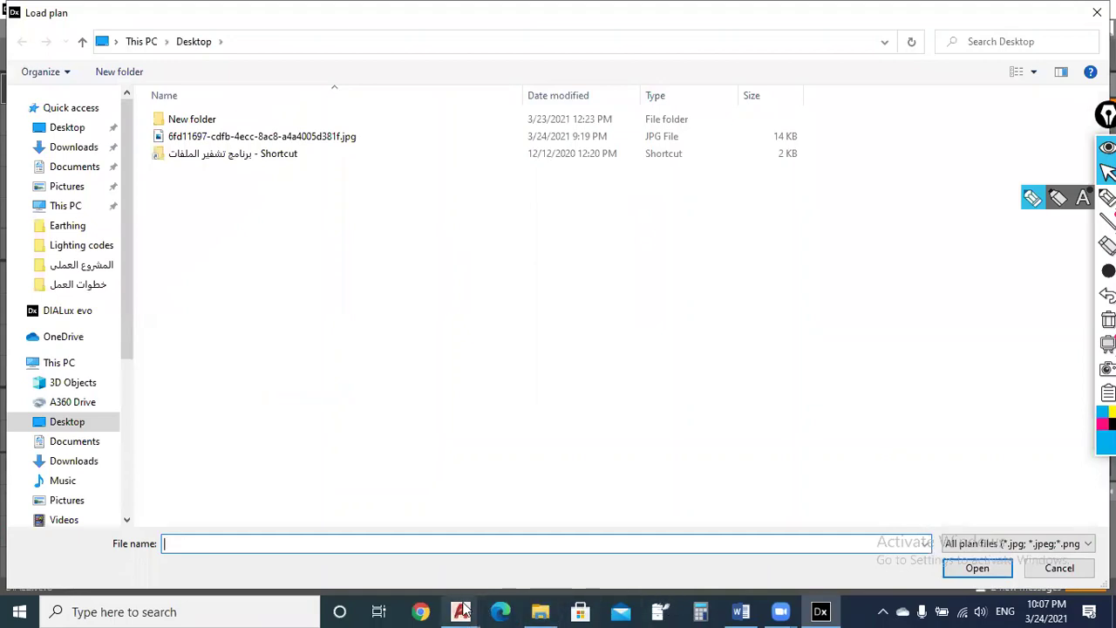
pyautogui.click(540, 612)
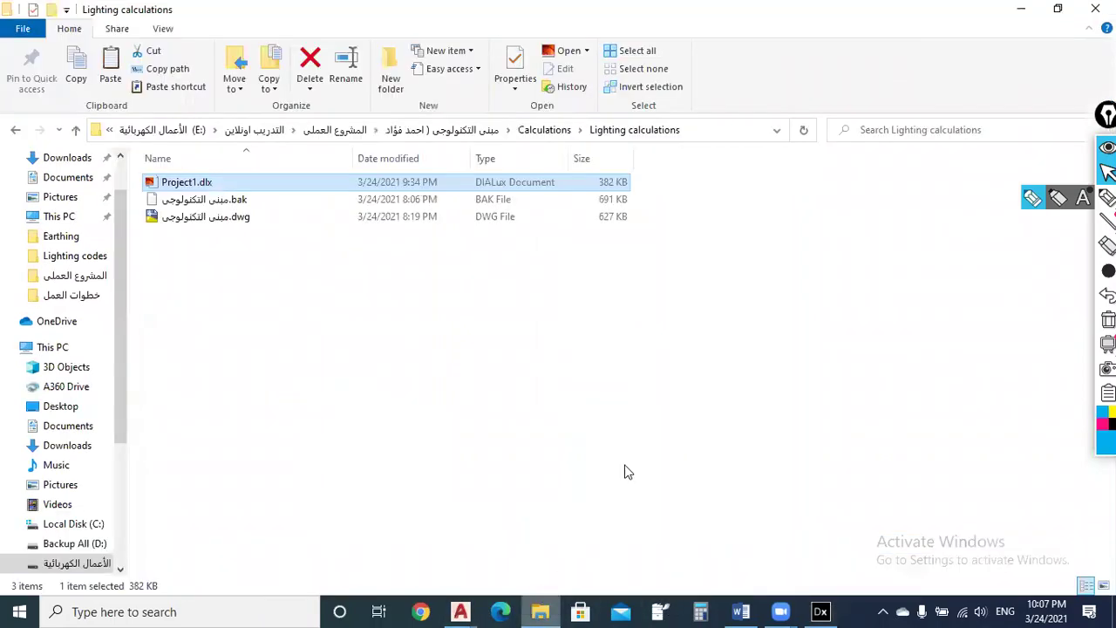
pyautogui.click(14, 129)
pyautogui.doubleClick(218, 199)
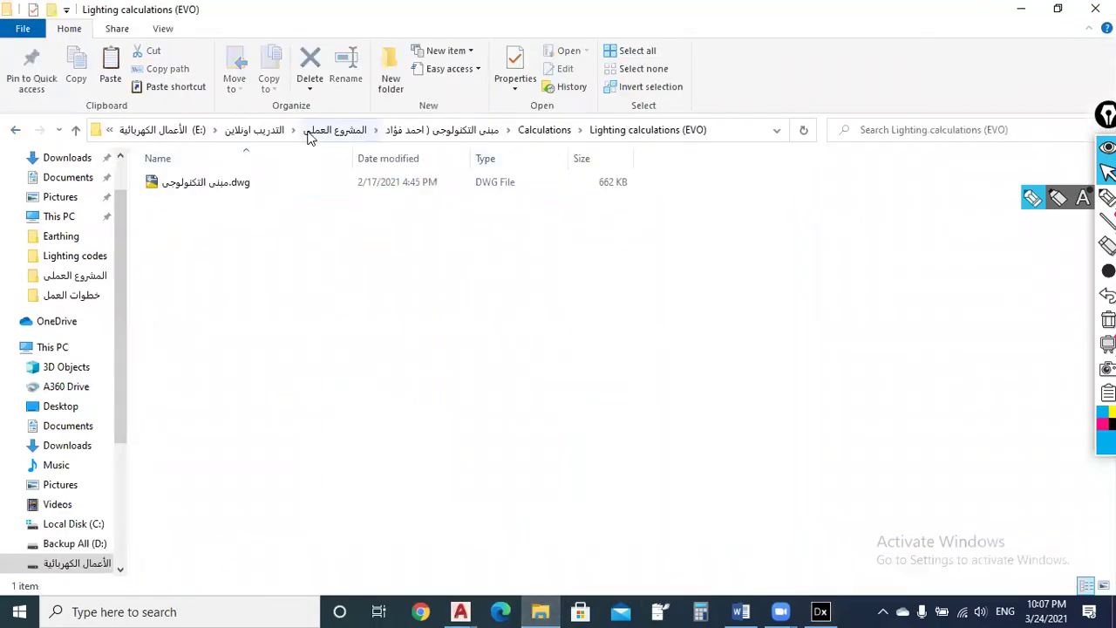
pyautogui.rightClick(308, 130)
pyautogui.click(351, 160)
pyautogui.click(1021, 8)
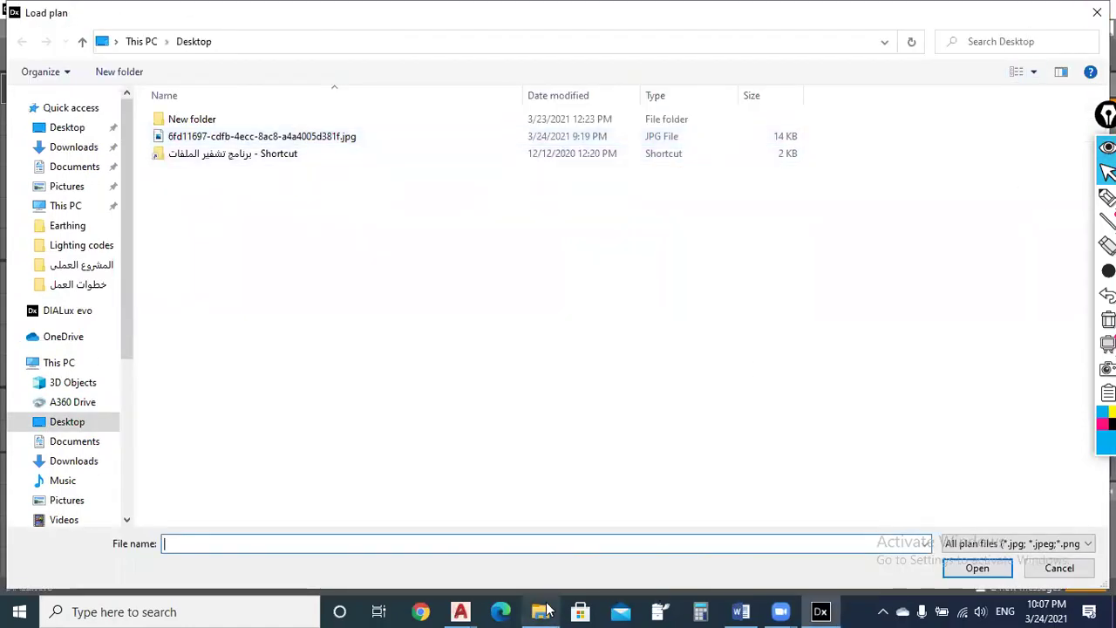
# Step: Load the building's DWG plan from the Lighting calculations (EVO) folder onto Storey 2
pyautogui.hotkey('ctrl', 'v')
pyautogui.click(976, 568)
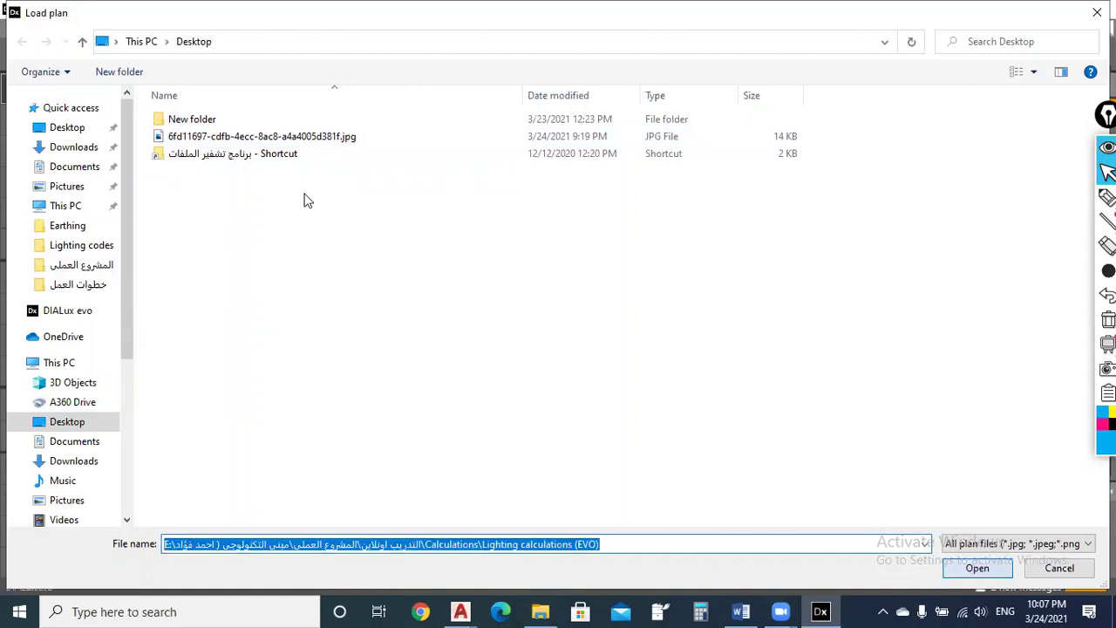
pyautogui.doubleClick(235, 122)
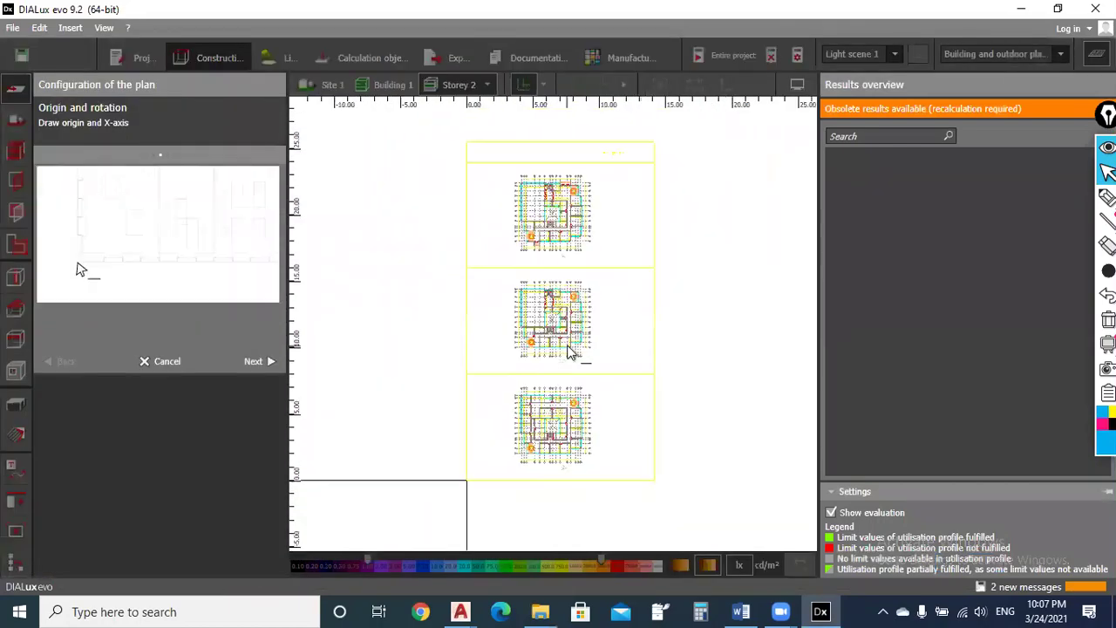
# Step: Place the plan origin at the stair wall corner, X-axis along the wall, units in Metres
pyautogui.scroll(3, 562, 356)
pyautogui.scroll(3, 527, 362)
pyautogui.scroll(3, 497, 367)
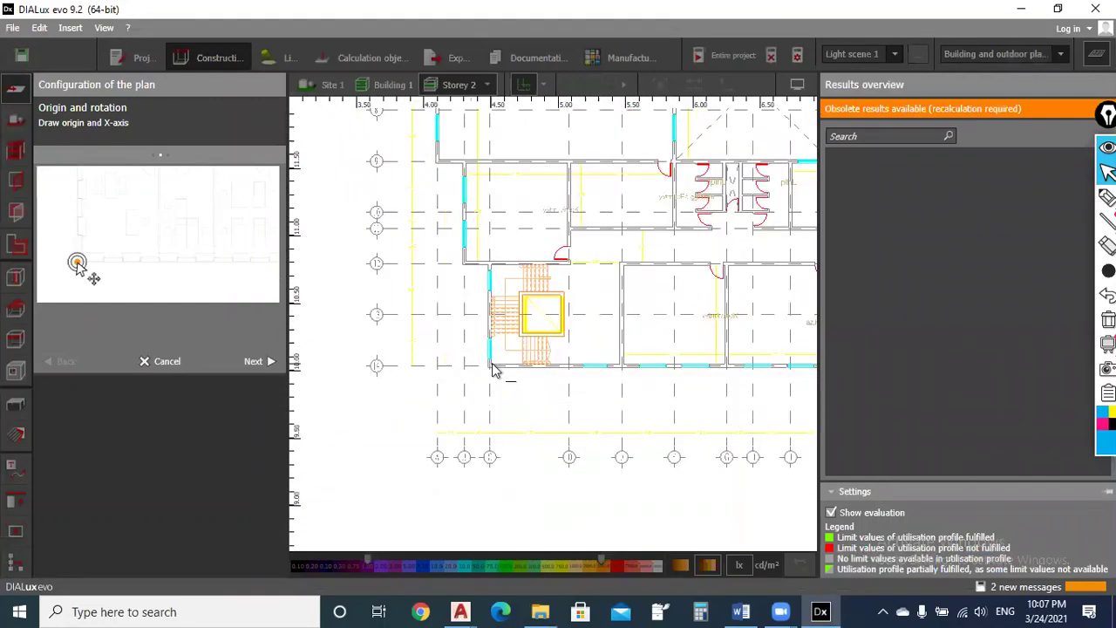
pyautogui.scroll(2, 493, 366)
pyautogui.scroll(2, 490, 361)
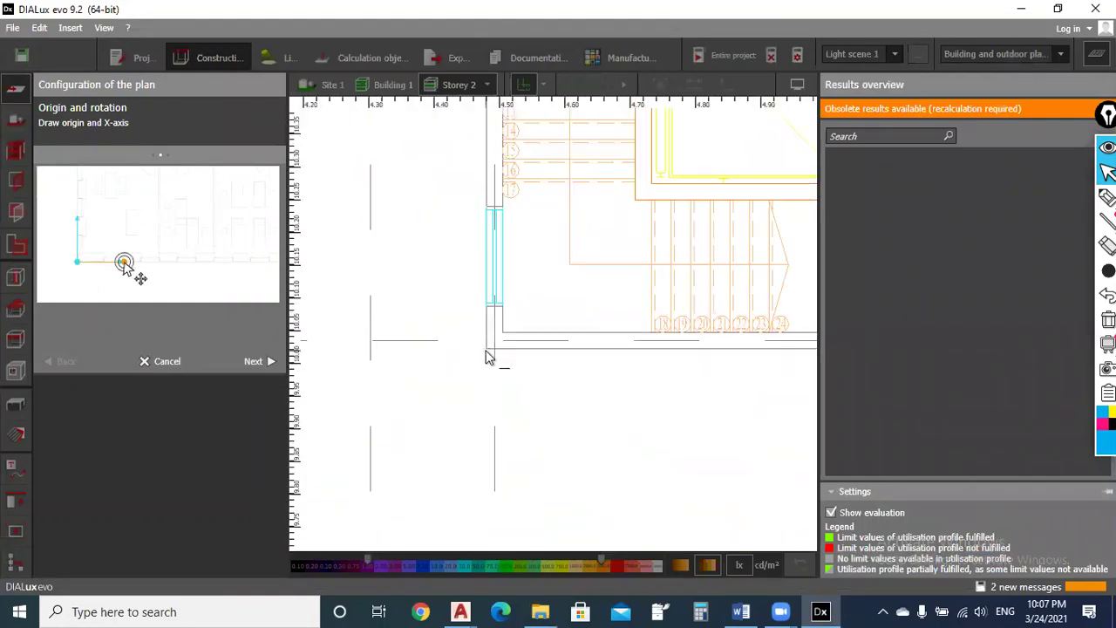
pyautogui.click(487, 349)
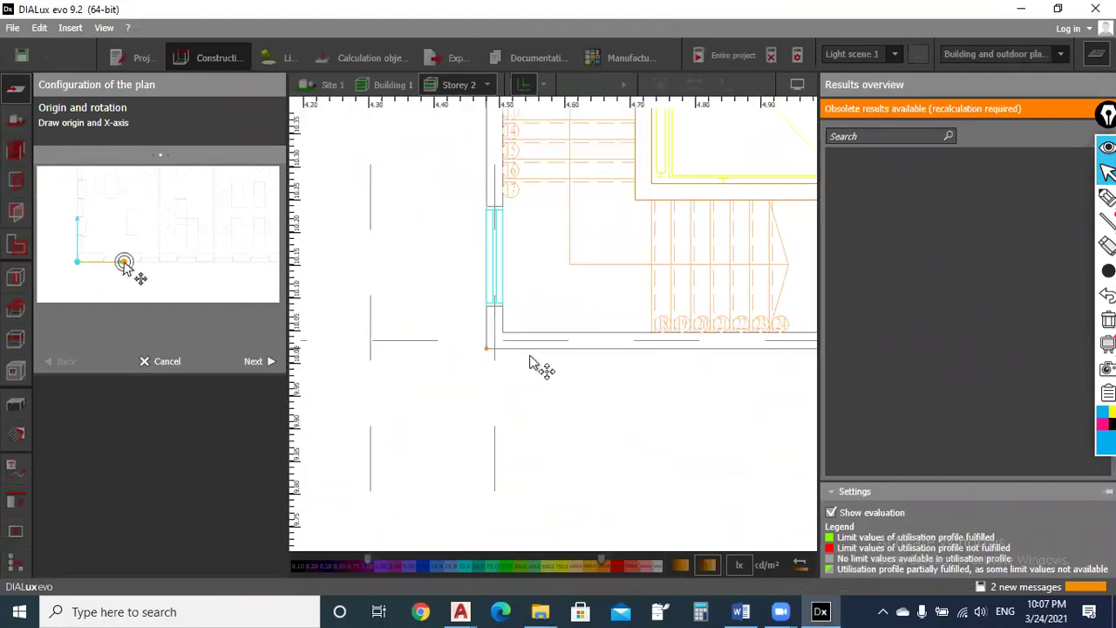
pyautogui.click(585, 358)
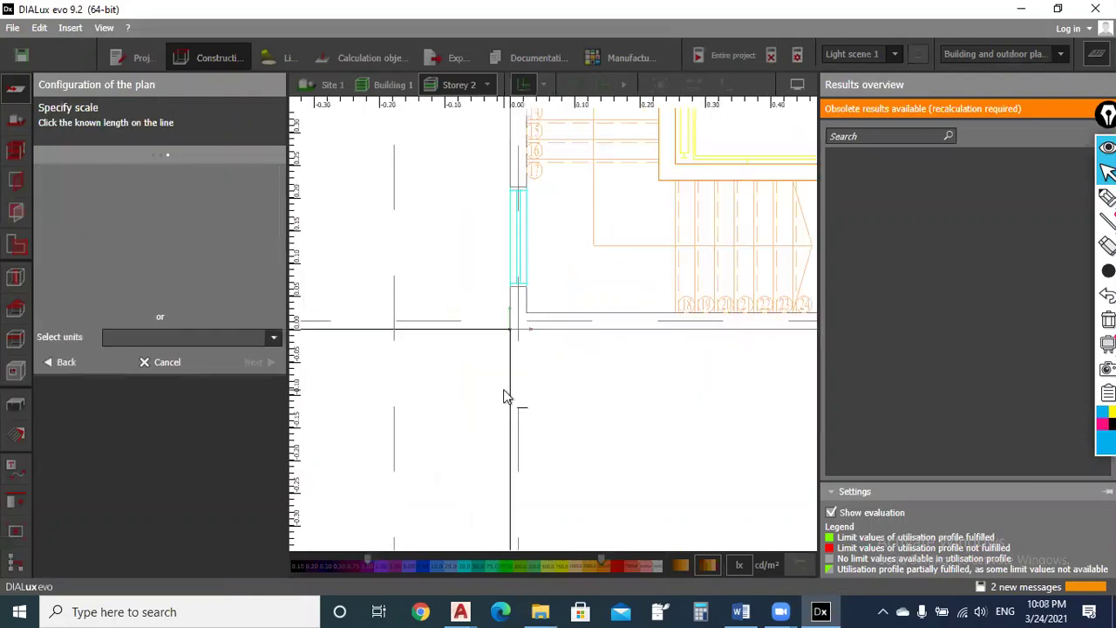
pyautogui.click(265, 337)
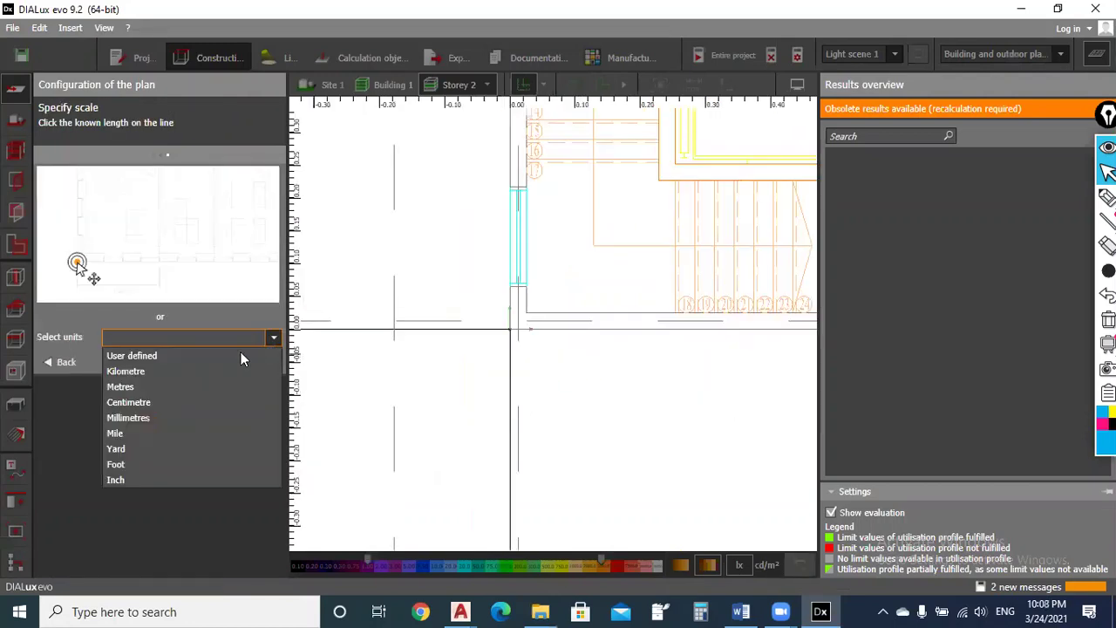
pyautogui.click(187, 387)
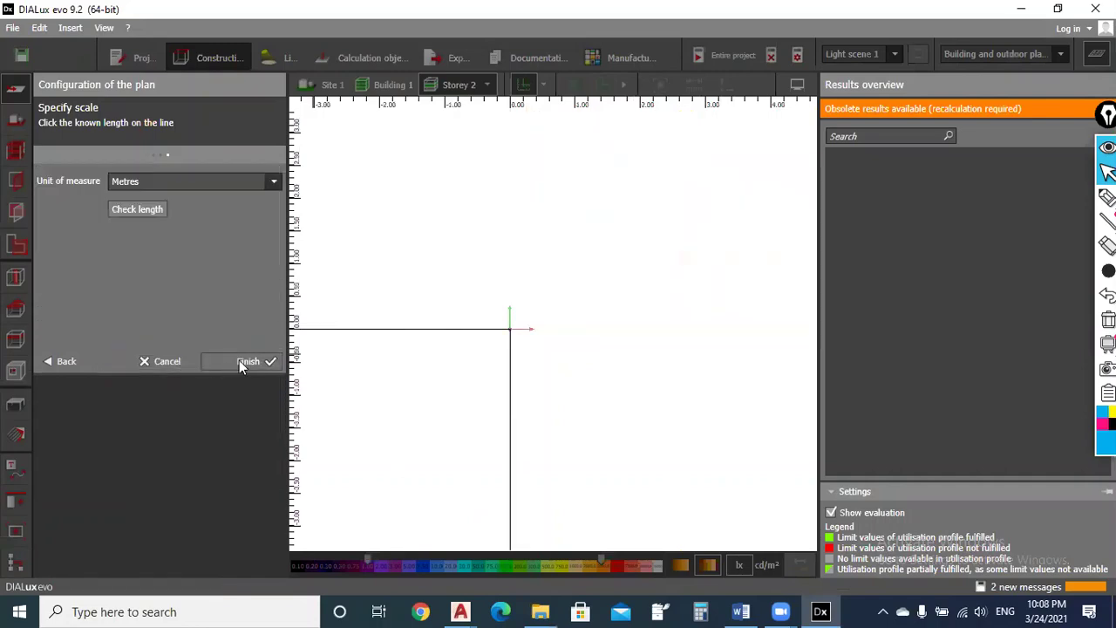
pyautogui.click(242, 362)
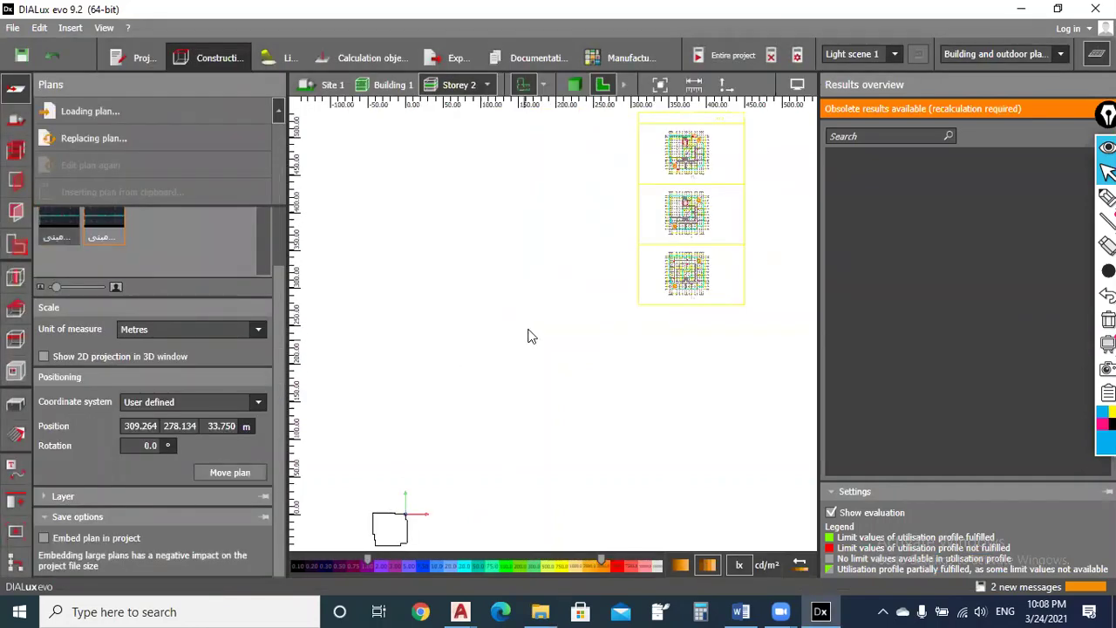
pyautogui.scroll(-2, 531, 329)
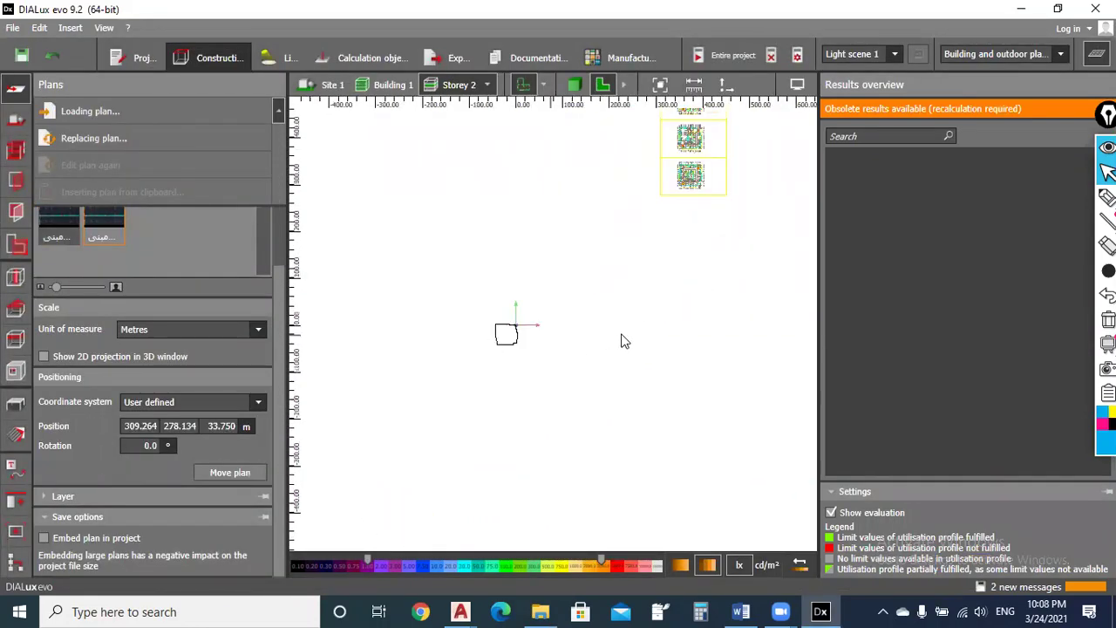
pyautogui.scroll(3, 520, 338)
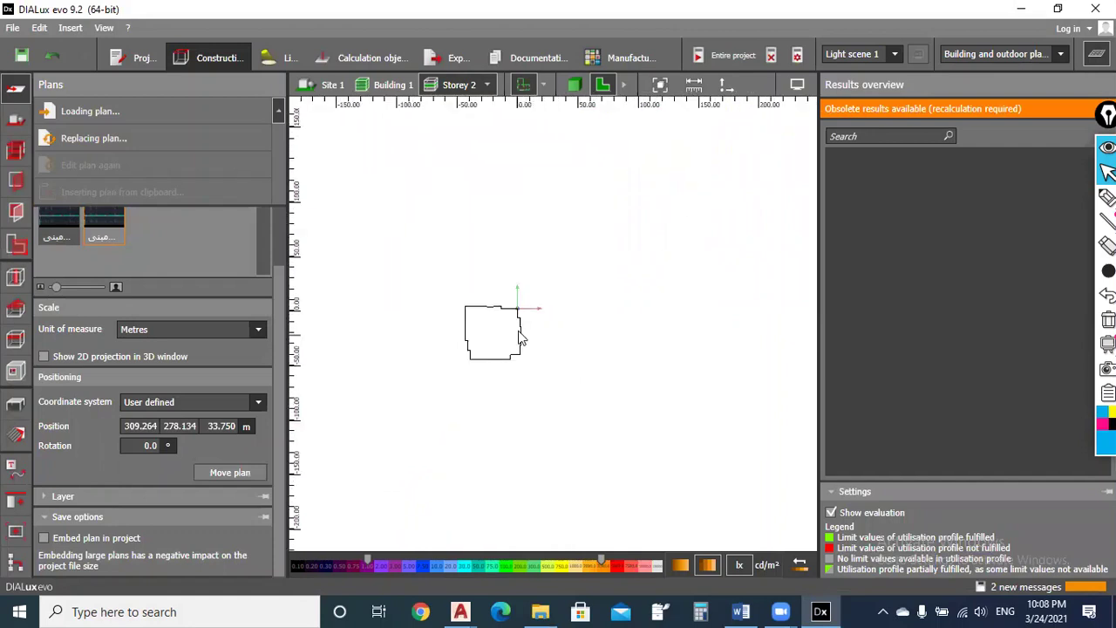
pyautogui.scroll(1, 520, 339)
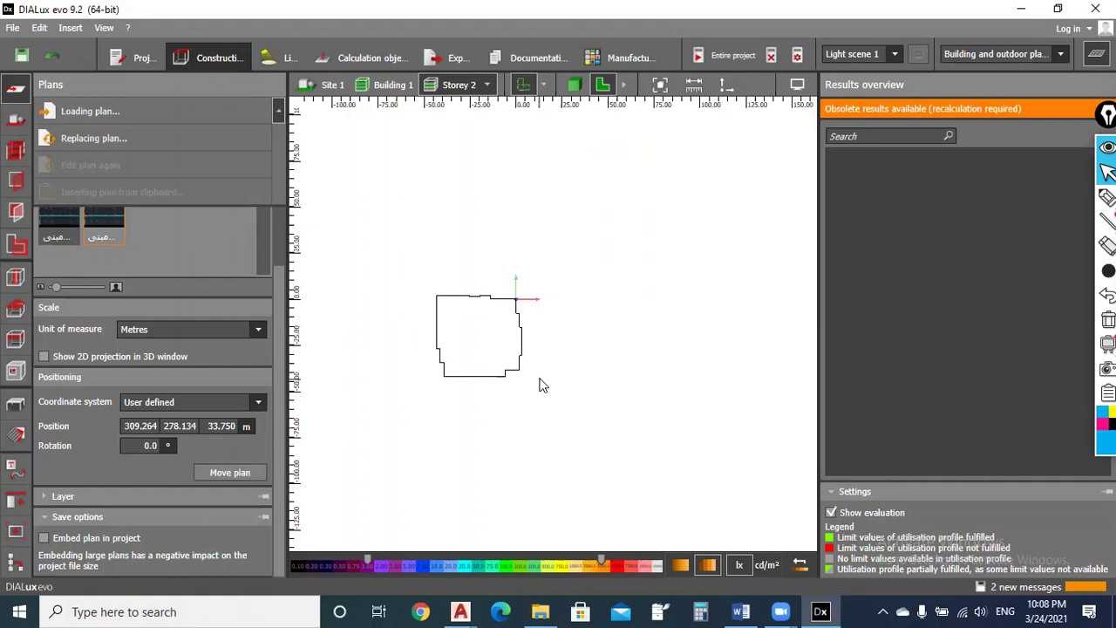
pyautogui.scroll(1, 530, 373)
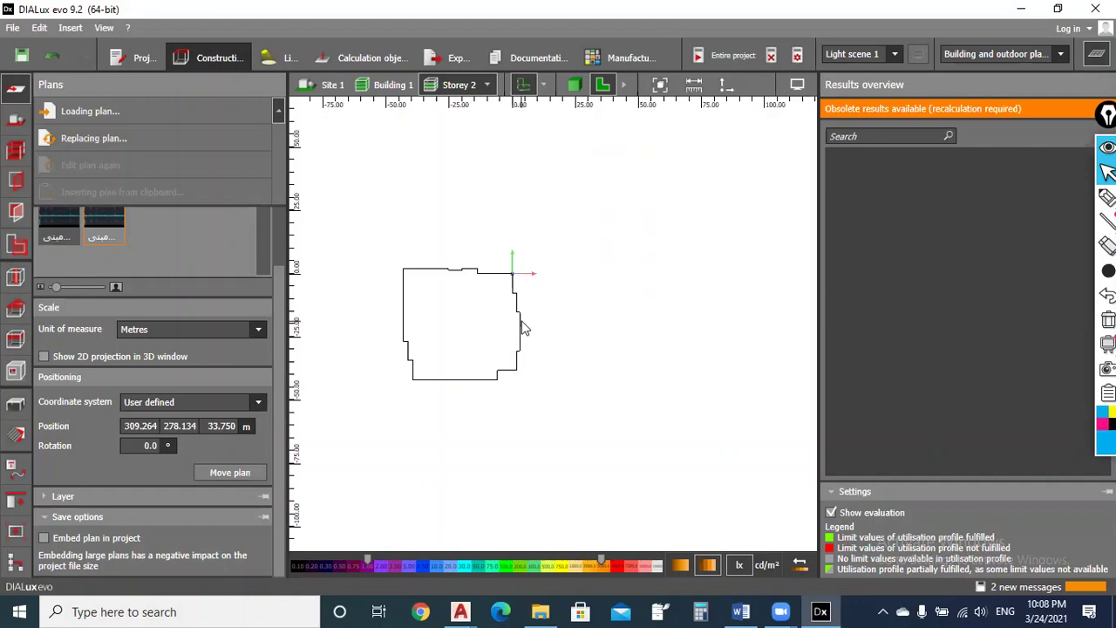
pyautogui.scroll(-3, 524, 328)
pyautogui.scroll(-2, 575, 287)
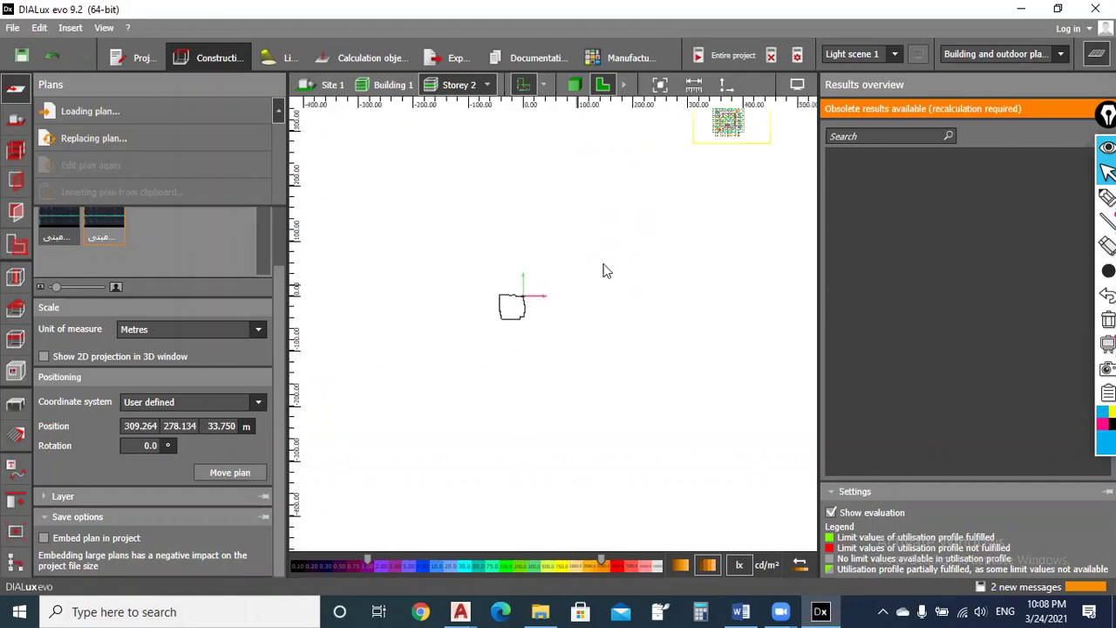
pyautogui.moveTo(715, 104); pyautogui.dragTo(715, 310, button='middle')
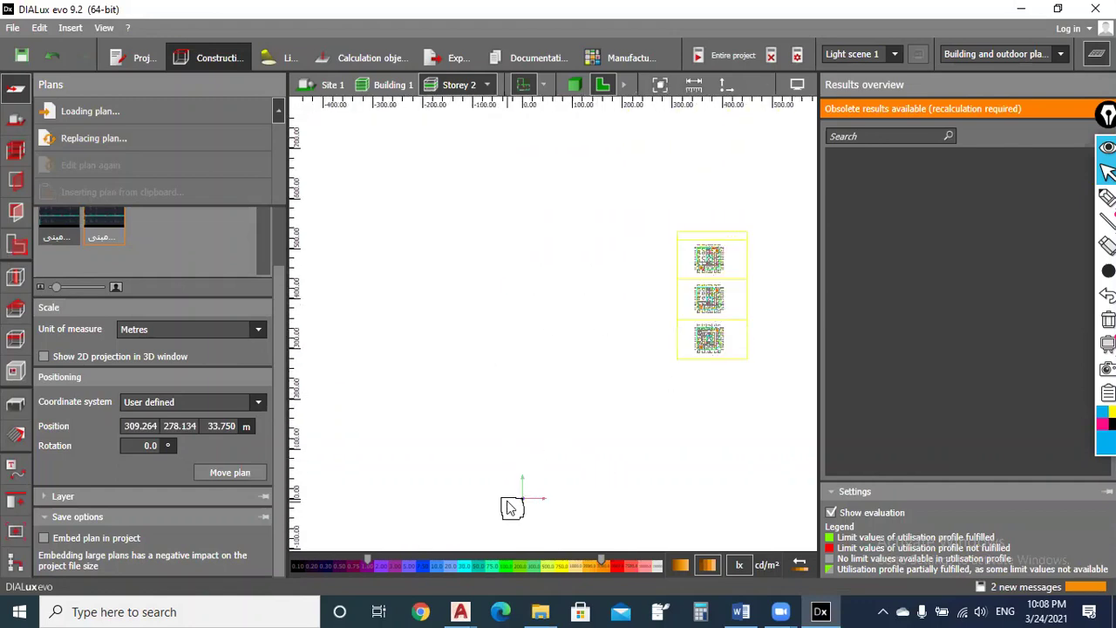
pyautogui.moveTo(535, 494); pyautogui.dragTo(572, 400, button='middle')
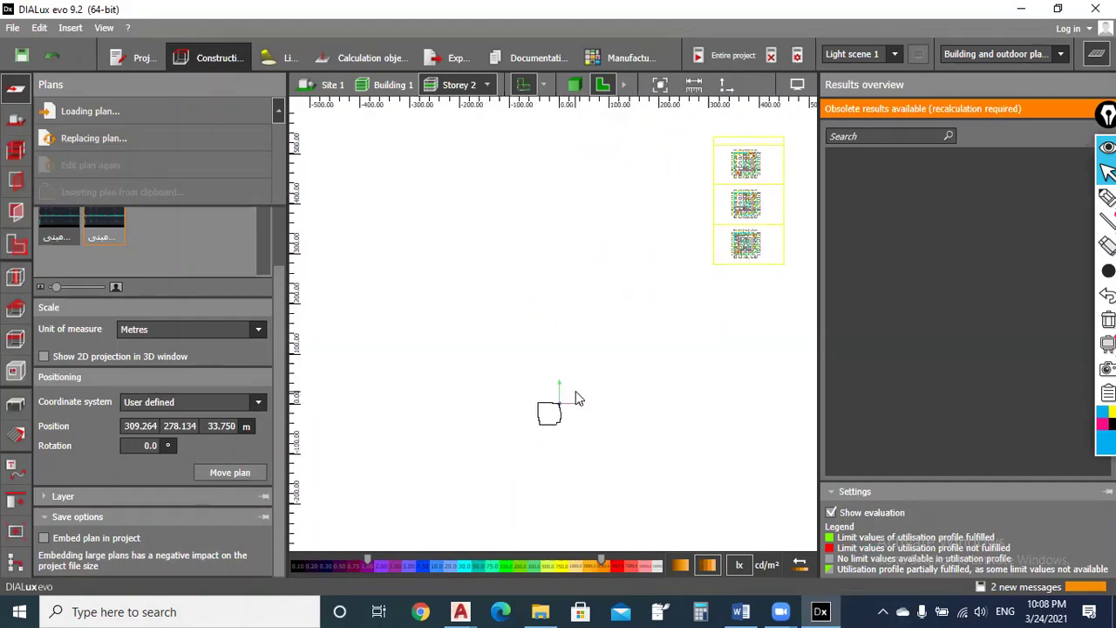
# Step: Move the DWG plan about 576 m to position -83.566, -143.126 over the building outline
pyautogui.click(237, 474)
pyautogui.scroll(2, 759, 185)
pyautogui.scroll(3, 757, 179)
pyautogui.scroll(2, 741, 201)
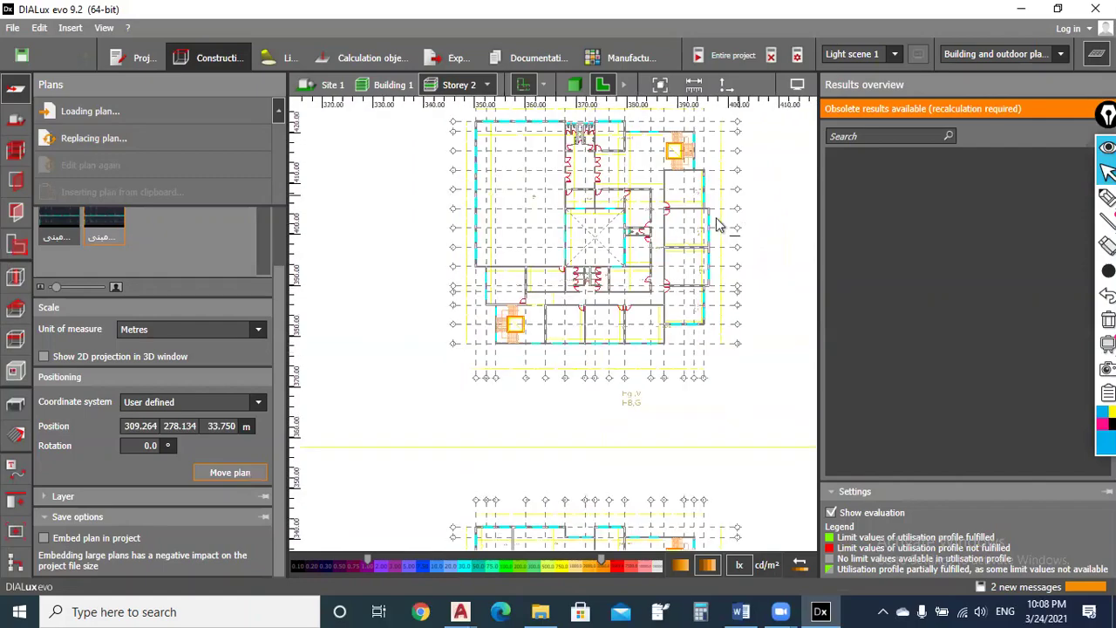
pyautogui.scroll(2, 723, 229)
pyautogui.scroll(1, 723, 242)
pyautogui.scroll(-3, 656, 274)
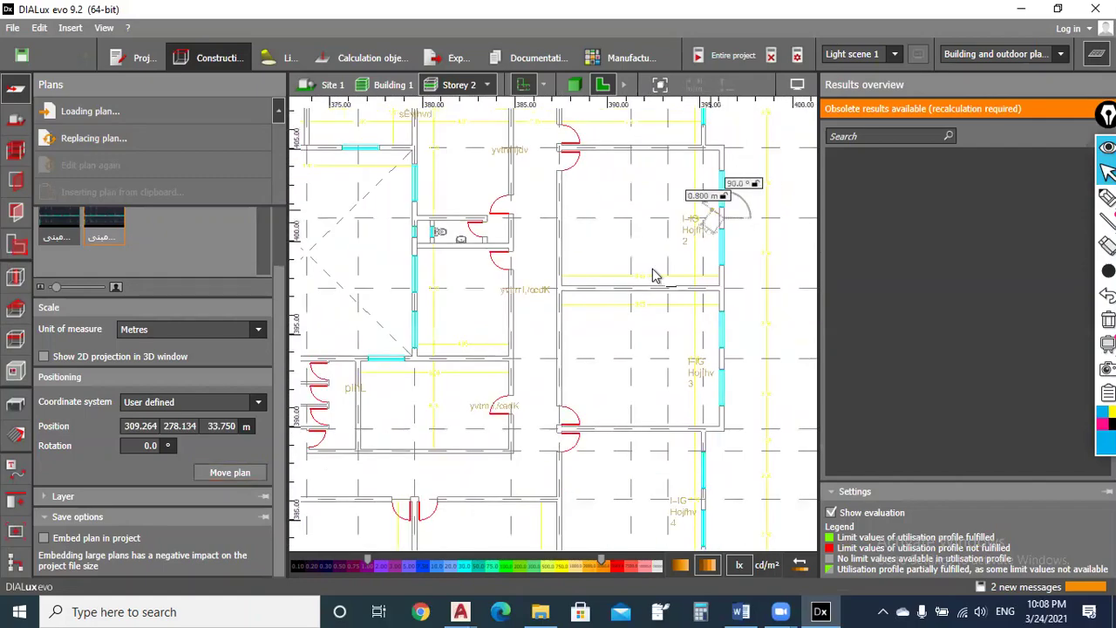
pyautogui.scroll(-3, 672, 266)
pyautogui.scroll(-2, 642, 316)
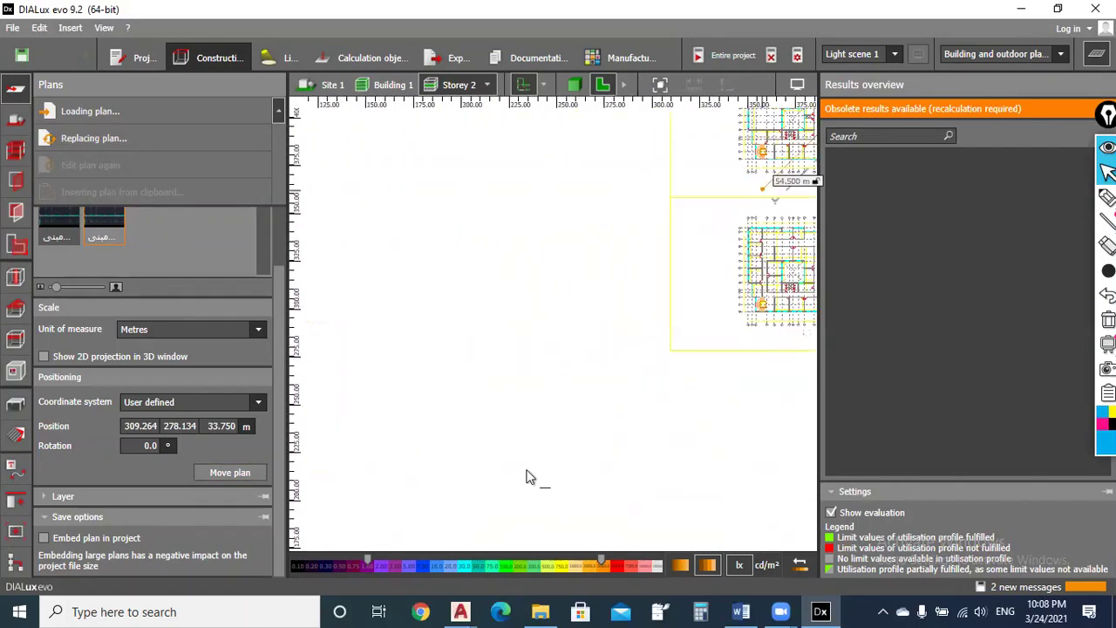
pyautogui.scroll(1, 363, 340)
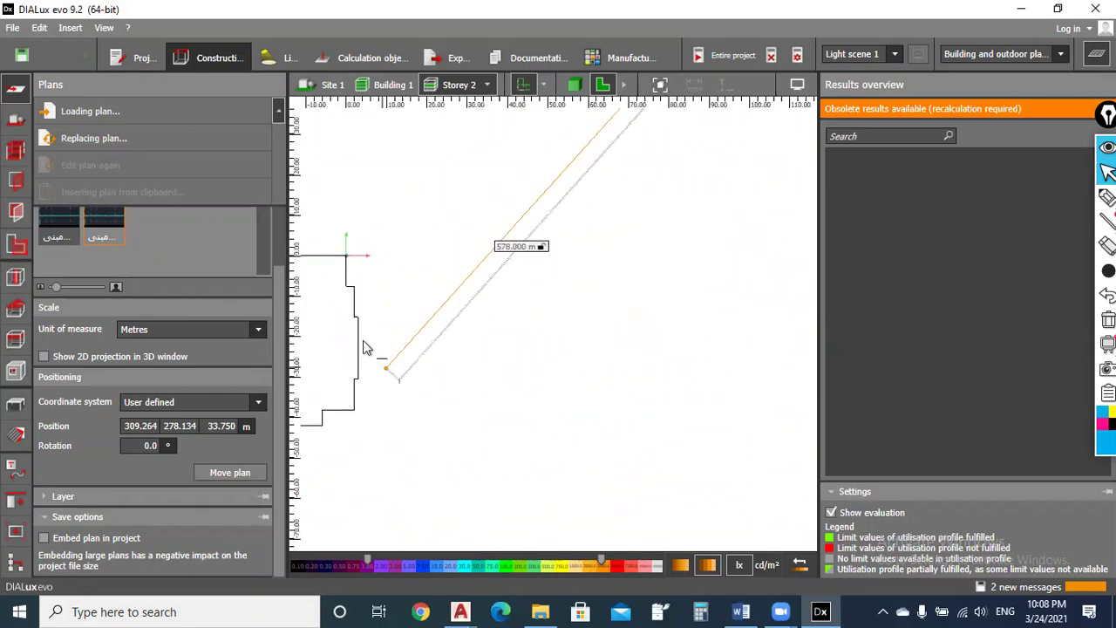
pyautogui.scroll(1, 365, 342)
pyautogui.click(477, 338)
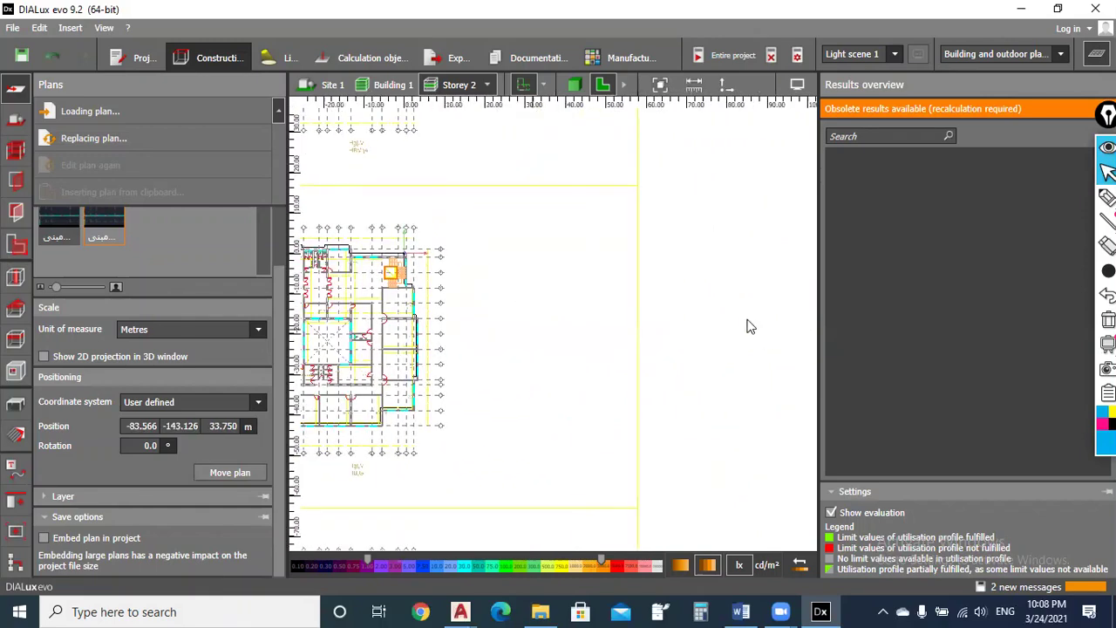
pyautogui.scroll(2, 747, 324)
pyautogui.scroll(-2, 571, 290)
pyautogui.scroll(-2, 572, 290)
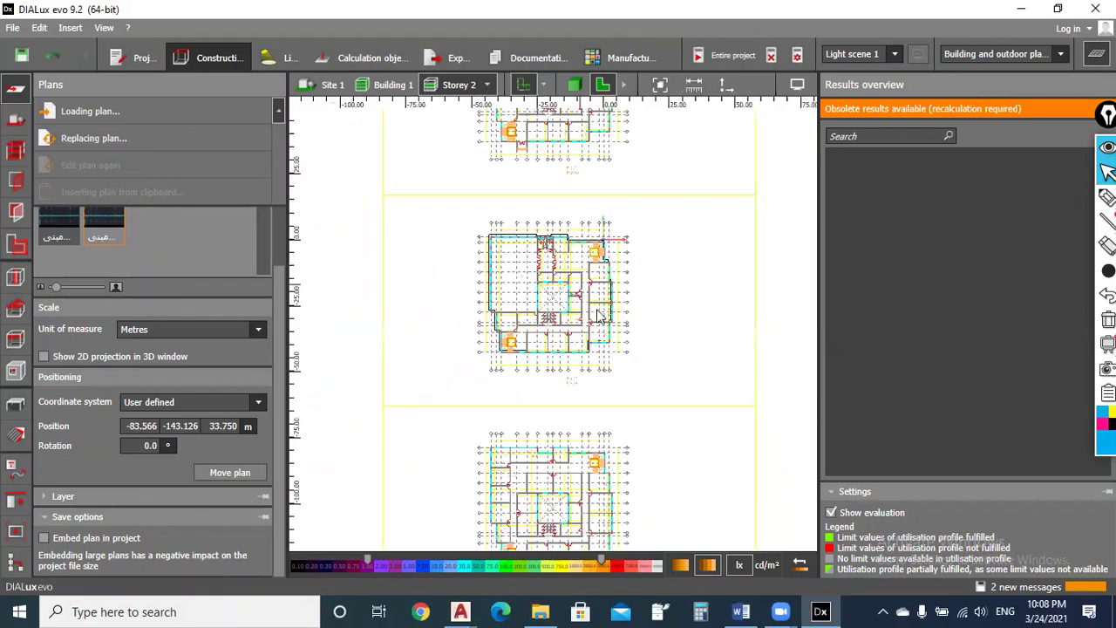
pyautogui.scroll(1, 598, 399)
pyautogui.scroll(-1, 625, 332)
pyautogui.scroll(-1, 598, 356)
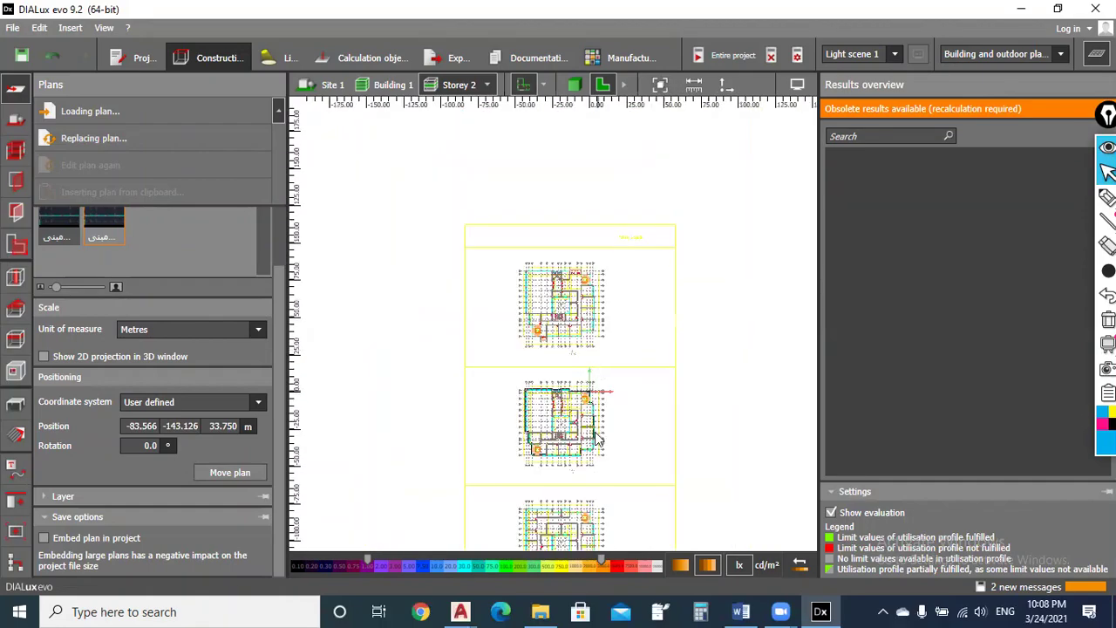
pyautogui.scroll(2, 628, 357)
pyautogui.scroll(1, 662, 357)
pyautogui.scroll(1, 695, 358)
pyautogui.scroll(-2, 696, 357)
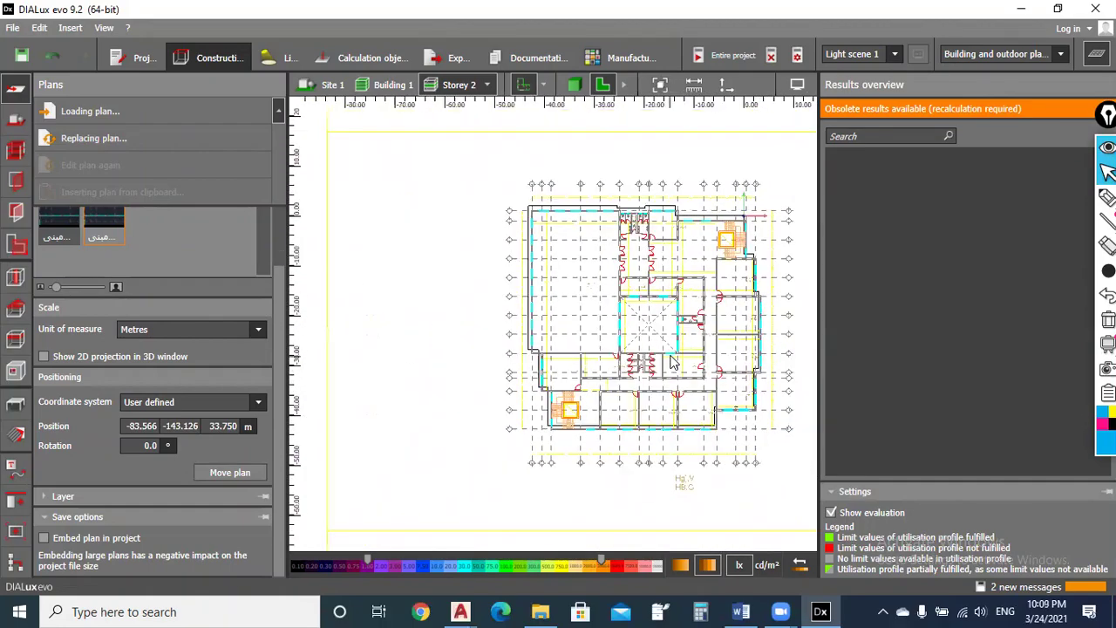
pyautogui.scroll(-2, 724, 349)
pyautogui.scroll(1, 693, 320)
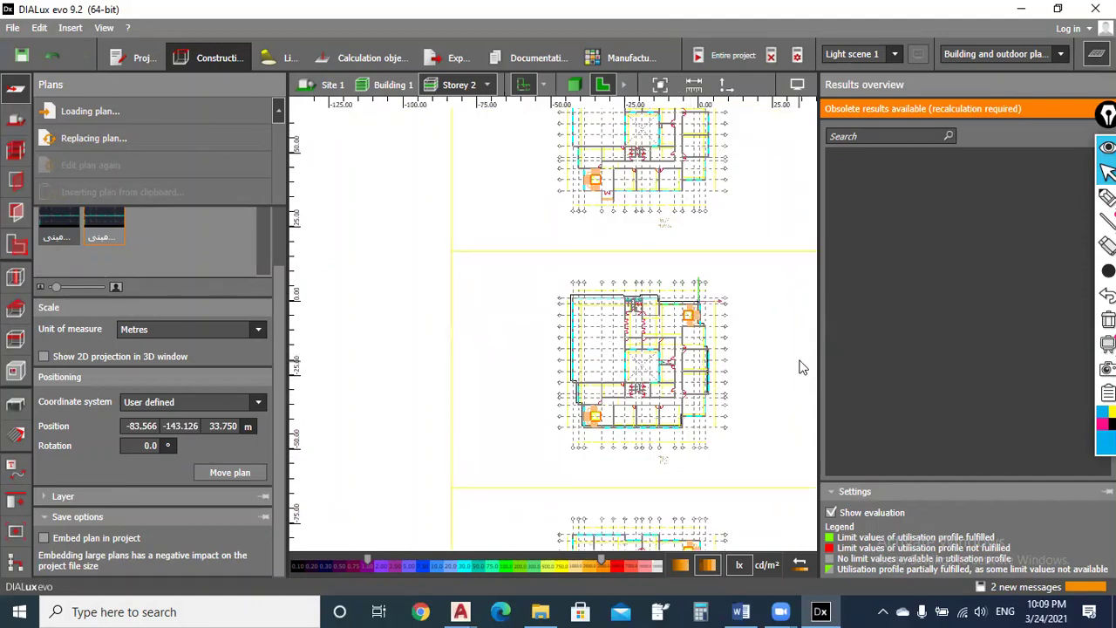
pyautogui.scroll(2, 575, 366)
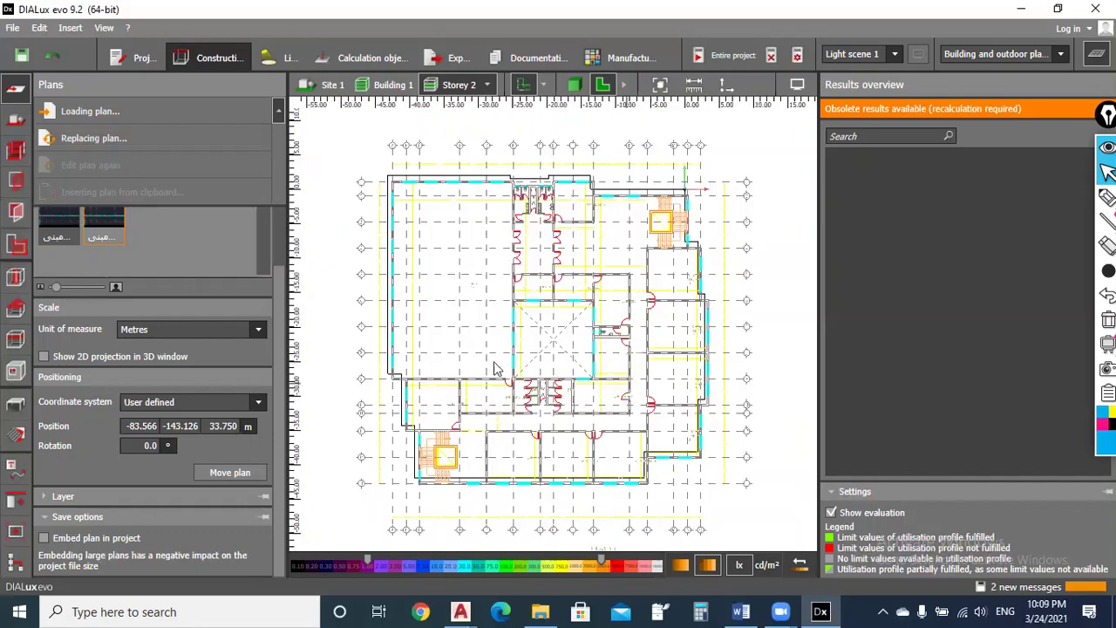
pyautogui.click(15, 150)
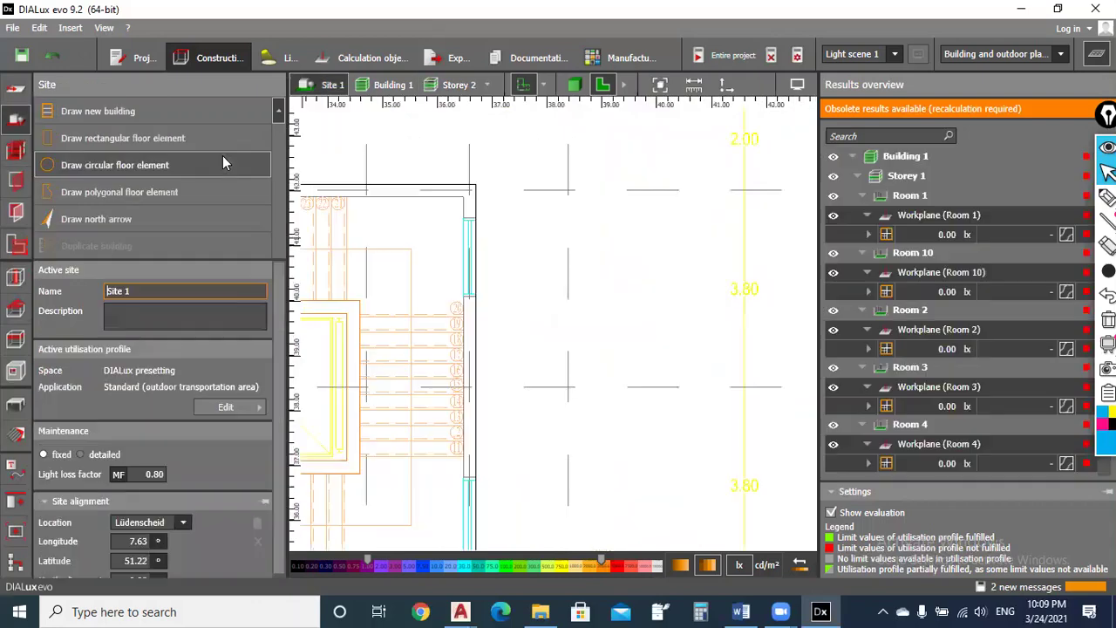
# Step: Bring up the Apertures tools for window and door openings
pyautogui.click(21, 185)
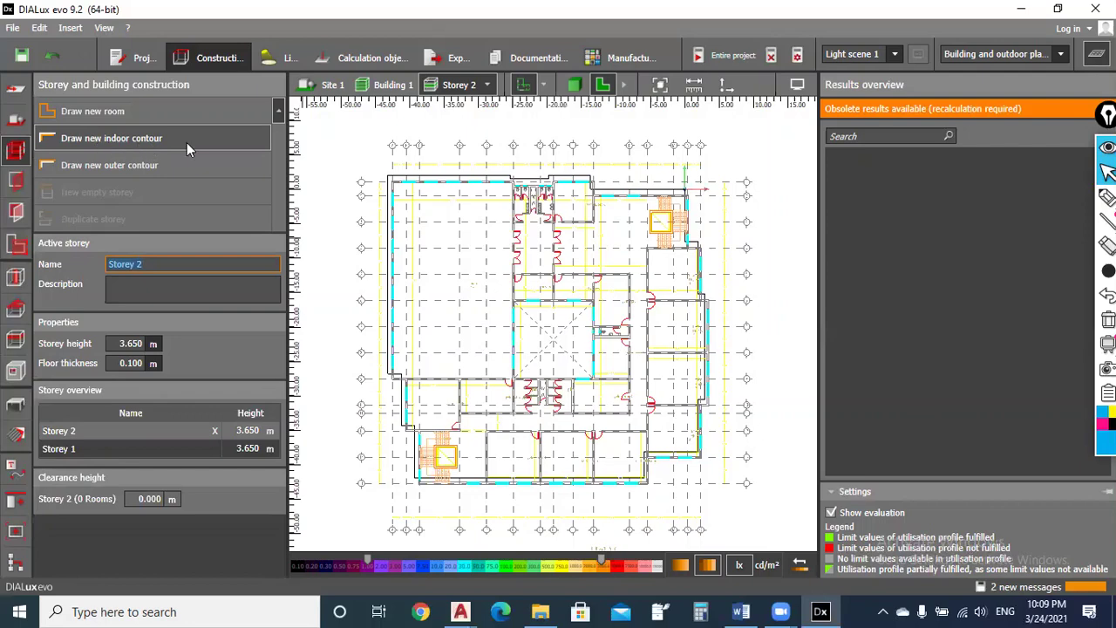
# Step: Begin an outer contour, pan to the long window wall, then cancel the contour
pyautogui.click(113, 167)
pyautogui.scroll(2, 611, 301)
pyautogui.scroll(2, 611, 301)
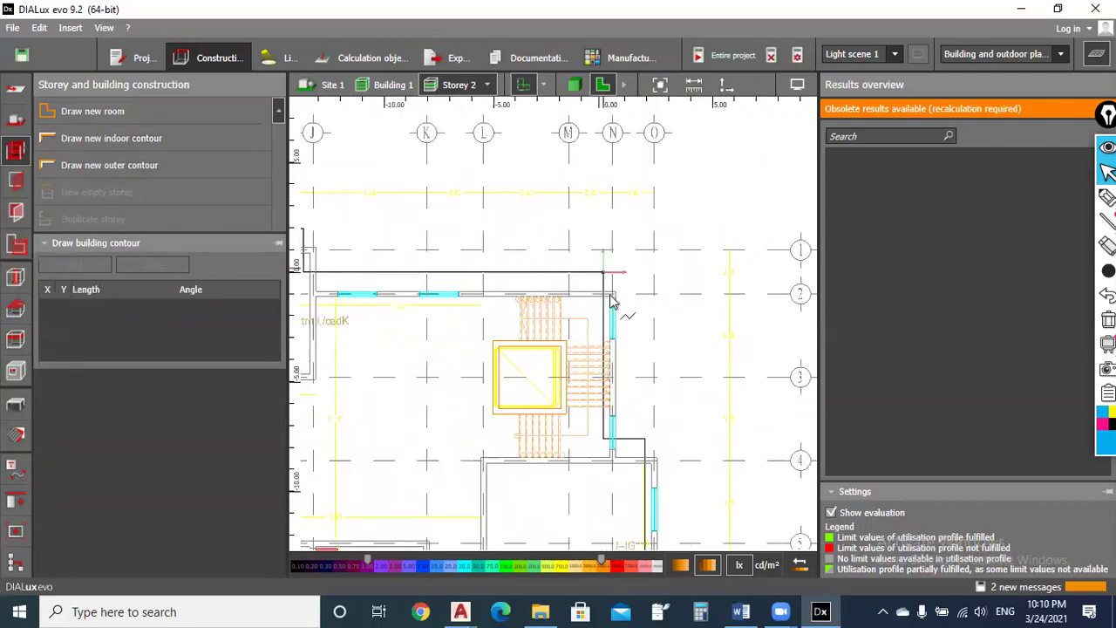
pyautogui.scroll(2, 613, 305)
pyautogui.scroll(1, 627, 301)
pyautogui.scroll(-2, 637, 296)
pyautogui.scroll(-3, 610, 314)
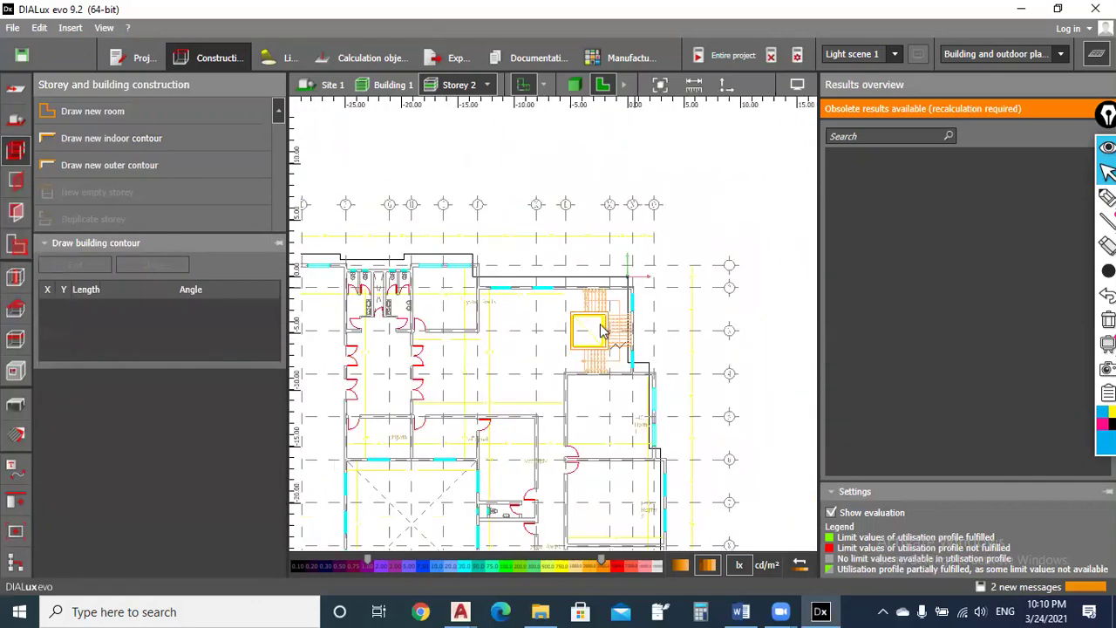
pyautogui.scroll(2, 600, 329)
pyautogui.scroll(-2, 590, 294)
pyautogui.scroll(-1, 588, 229)
pyautogui.scroll(3, 590, 294)
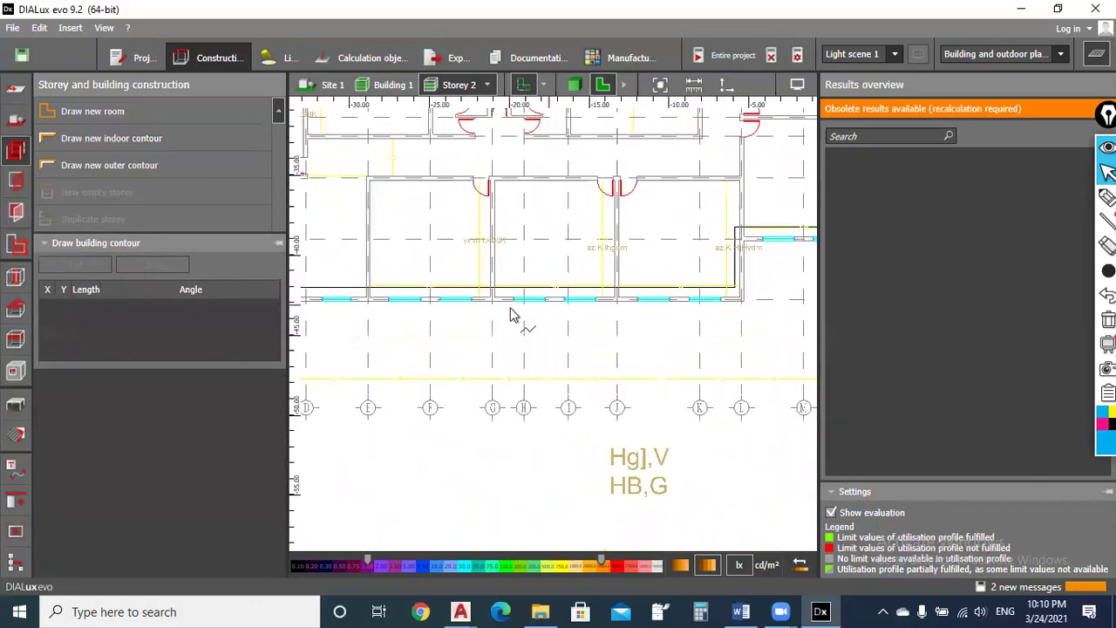
pyautogui.moveTo(513, 316); pyautogui.dragTo(600, 340, button='middle')
pyautogui.press('Escape')
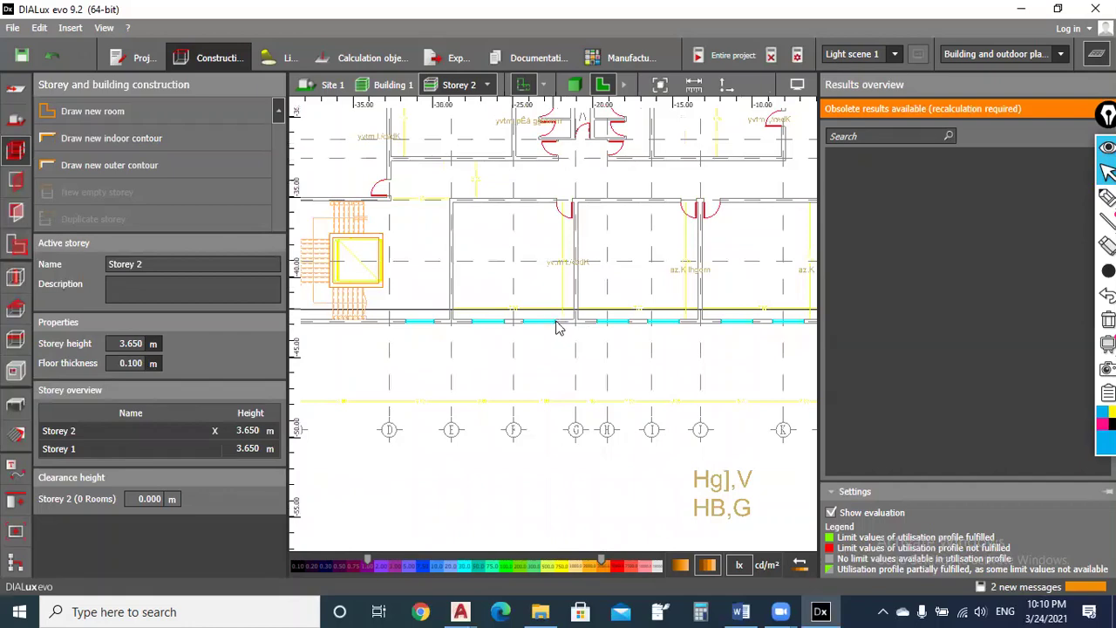
# Step: Nudge the DWG plan to position -83.878, -142.257 so the walls line up
pyautogui.scroll(1, 577, 312)
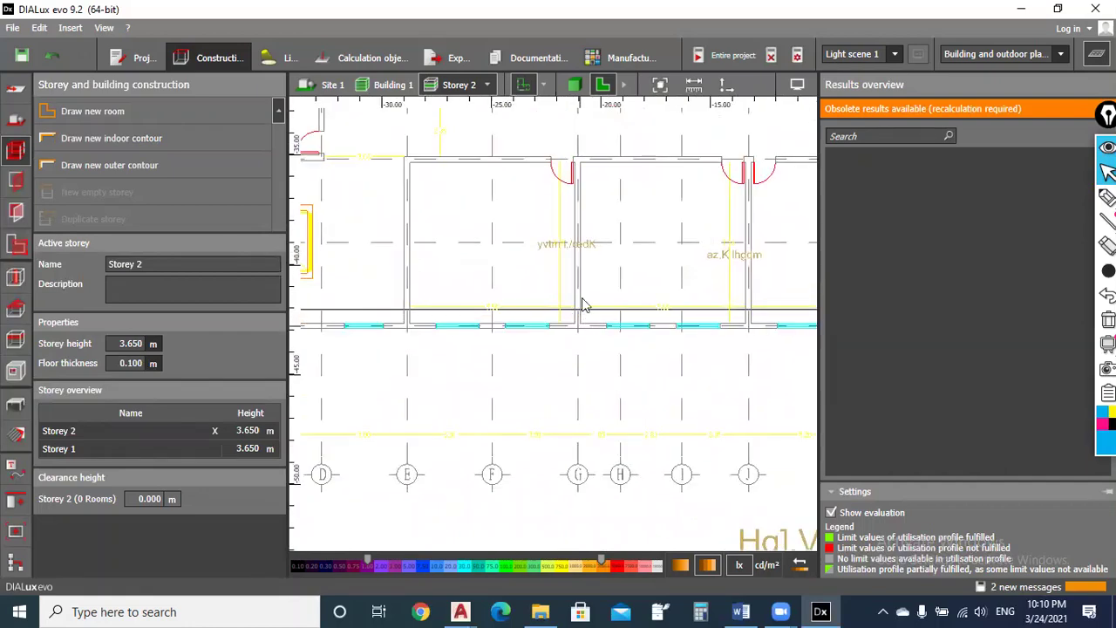
pyautogui.click(16, 89)
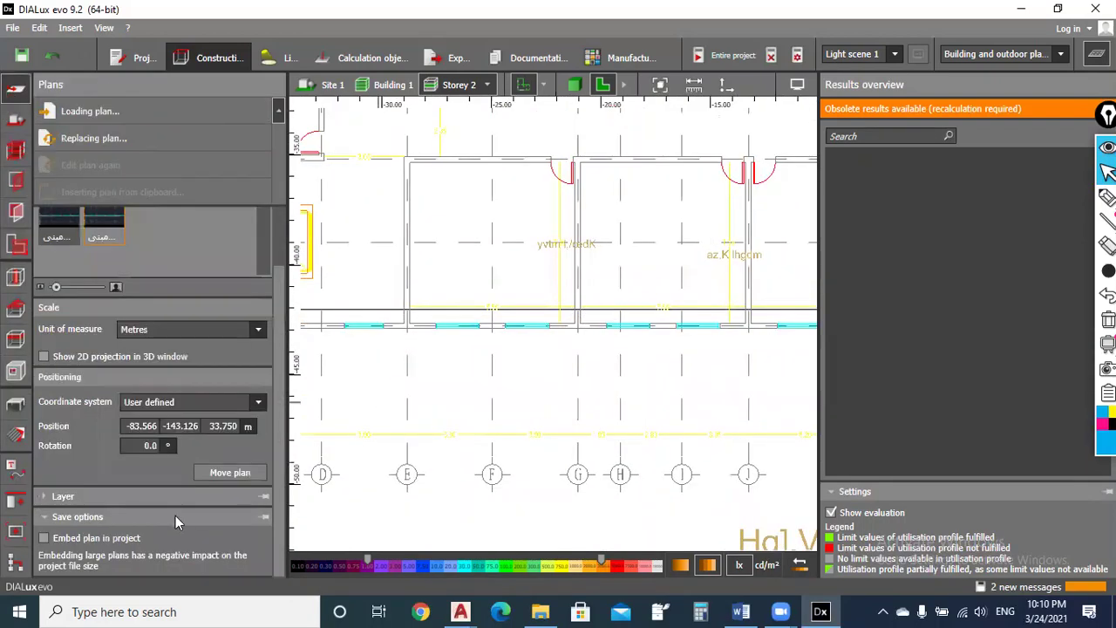
pyautogui.click(230, 472)
pyautogui.scroll(2, 558, 349)
pyautogui.scroll(2, 558, 365)
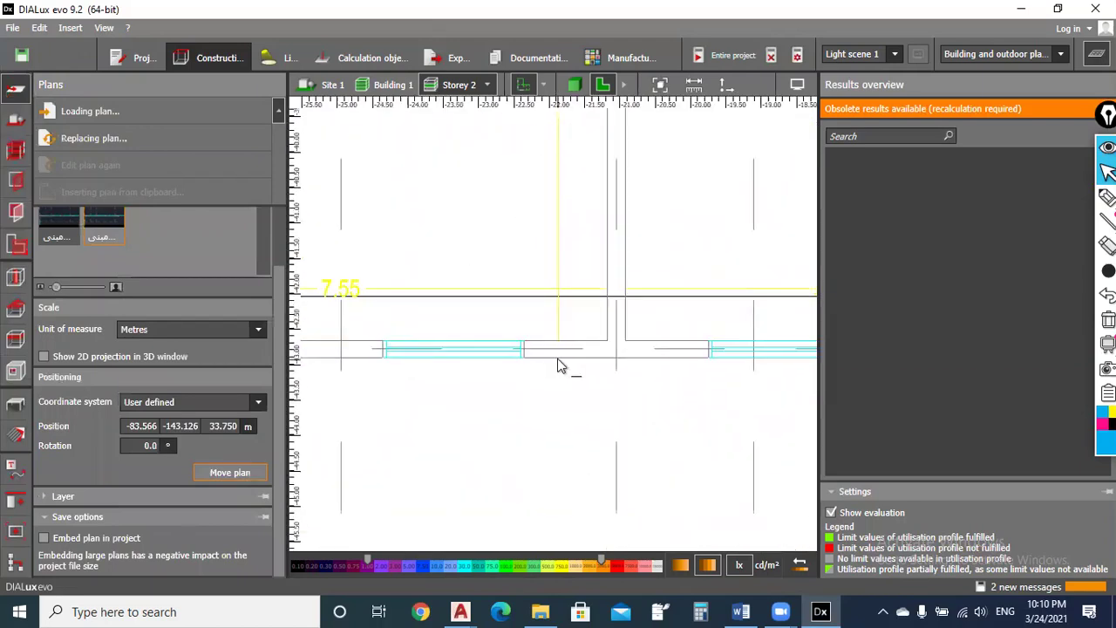
pyautogui.click(560, 366)
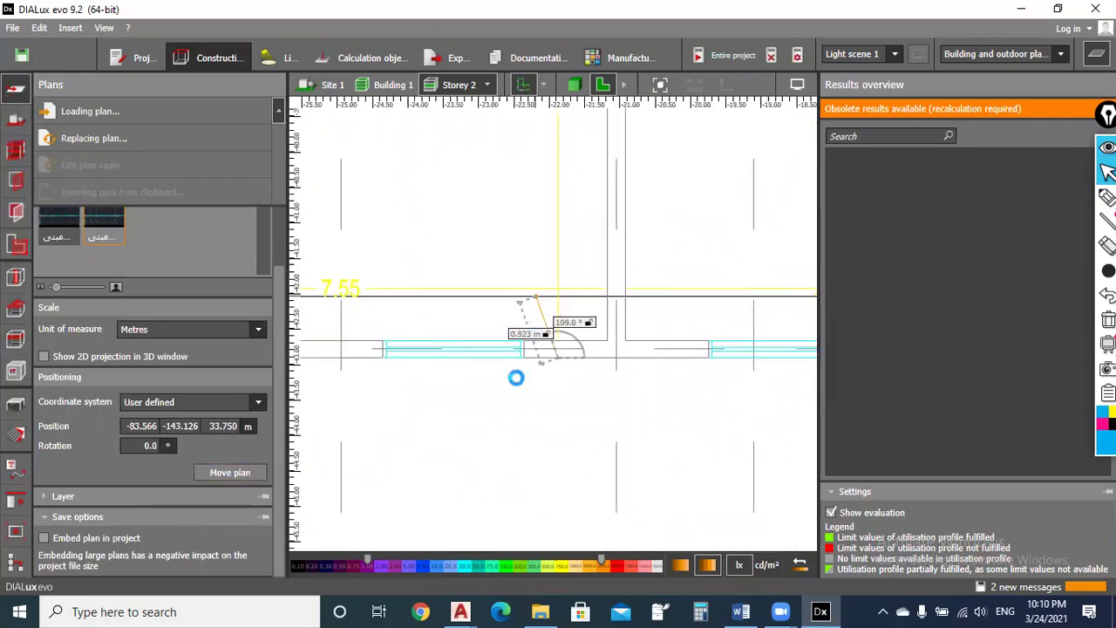
pyautogui.scroll(-3, 562, 305)
pyautogui.scroll(-3, 562, 305)
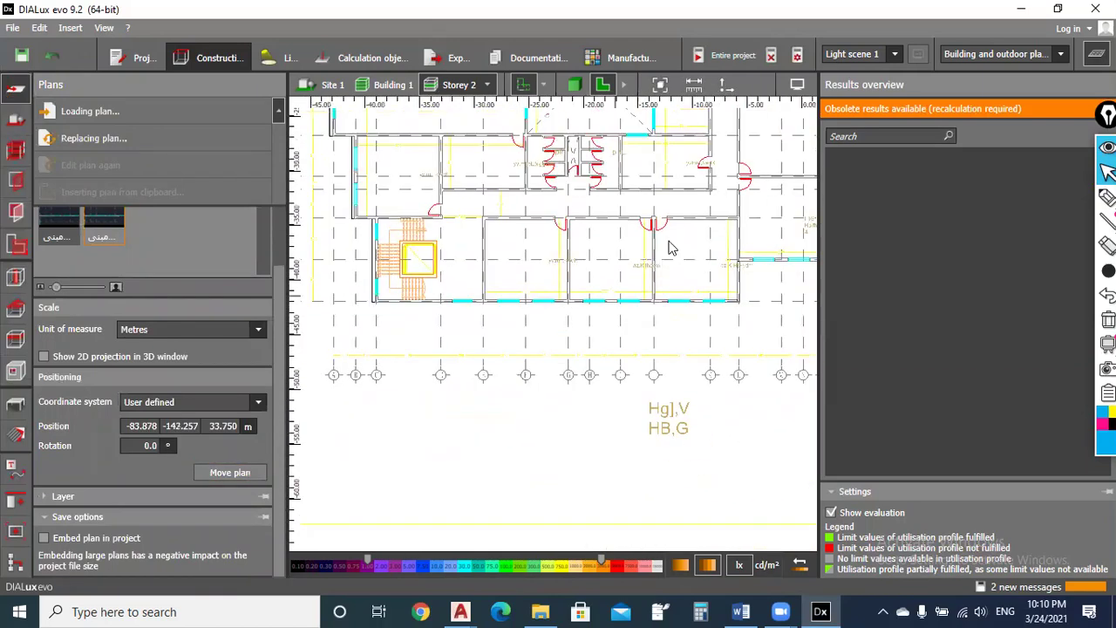
pyautogui.scroll(2, 637, 240)
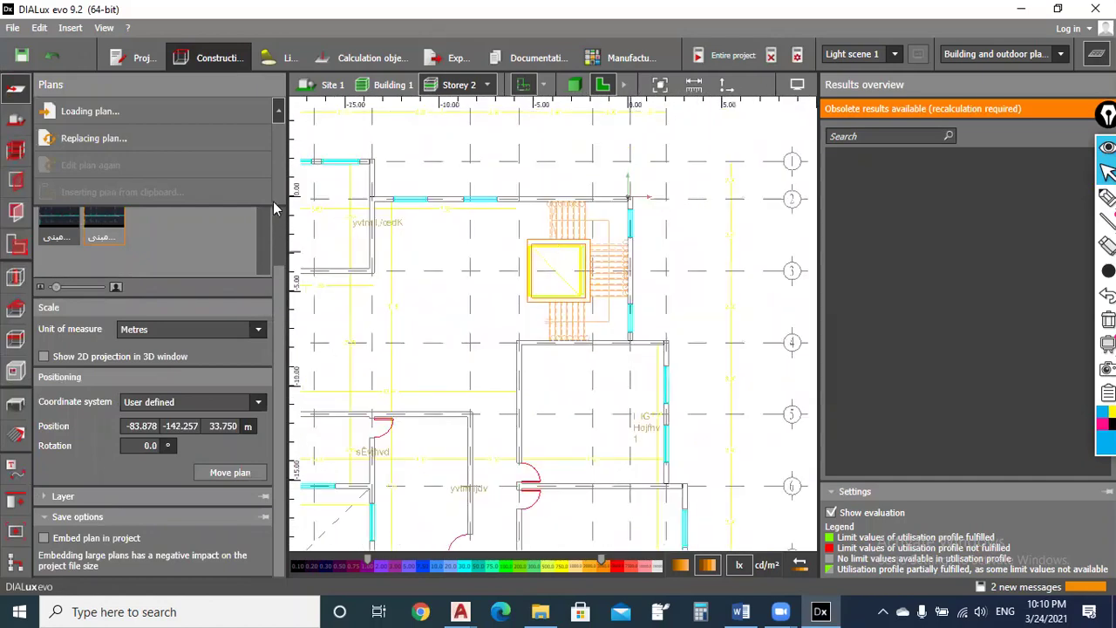
# Step: Start drawing a new outer contour for Storey 2 over the plan
pyautogui.click(15, 148)
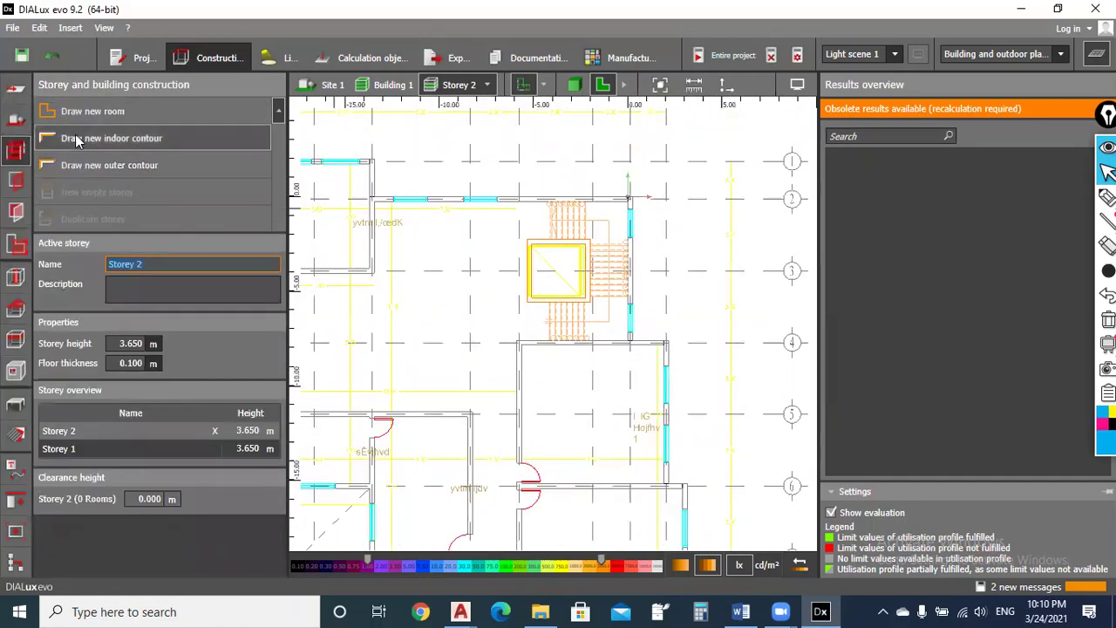
pyautogui.click(100, 168)
pyautogui.scroll(3, 615, 261)
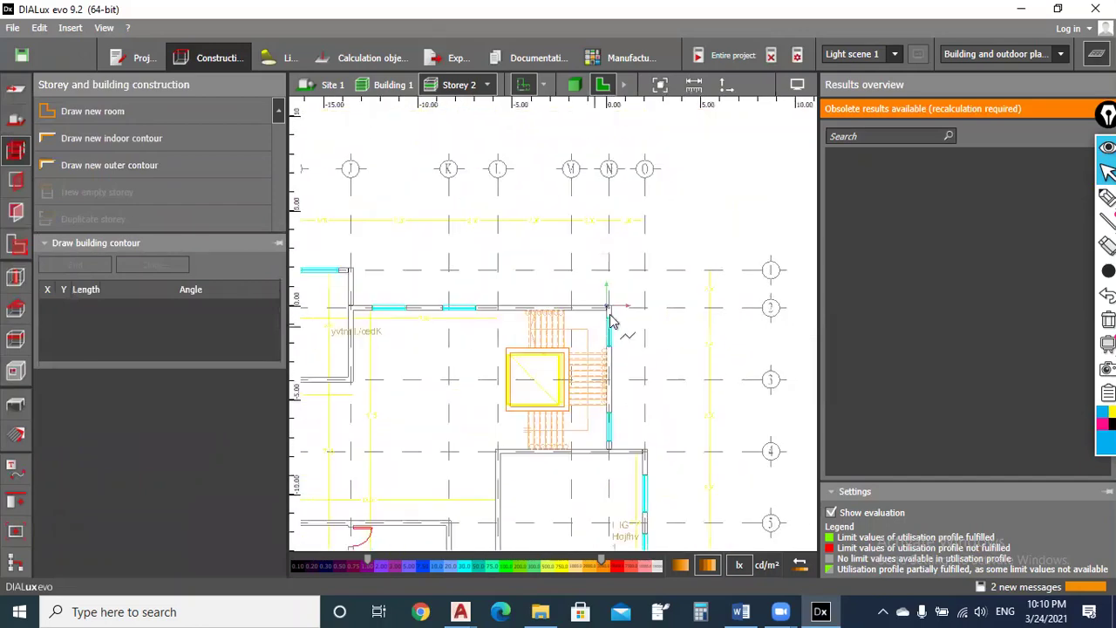
pyautogui.scroll(3, 614, 314)
pyautogui.scroll(3, 617, 288)
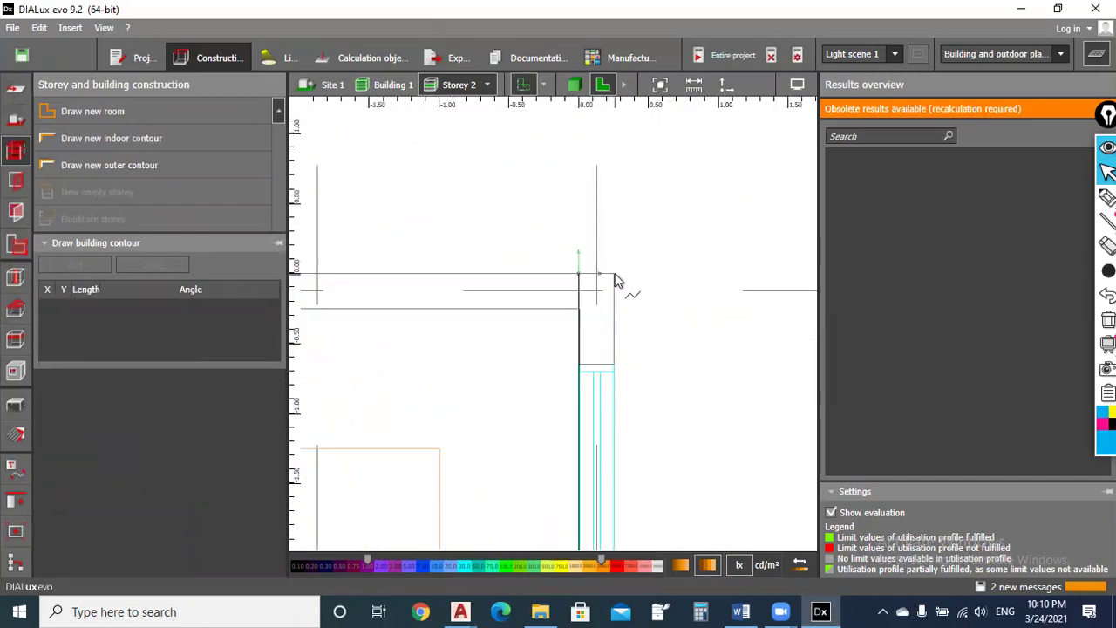
pyautogui.scroll(-2, 618, 284)
pyautogui.scroll(-2, 625, 321)
pyautogui.scroll(-2, 628, 436)
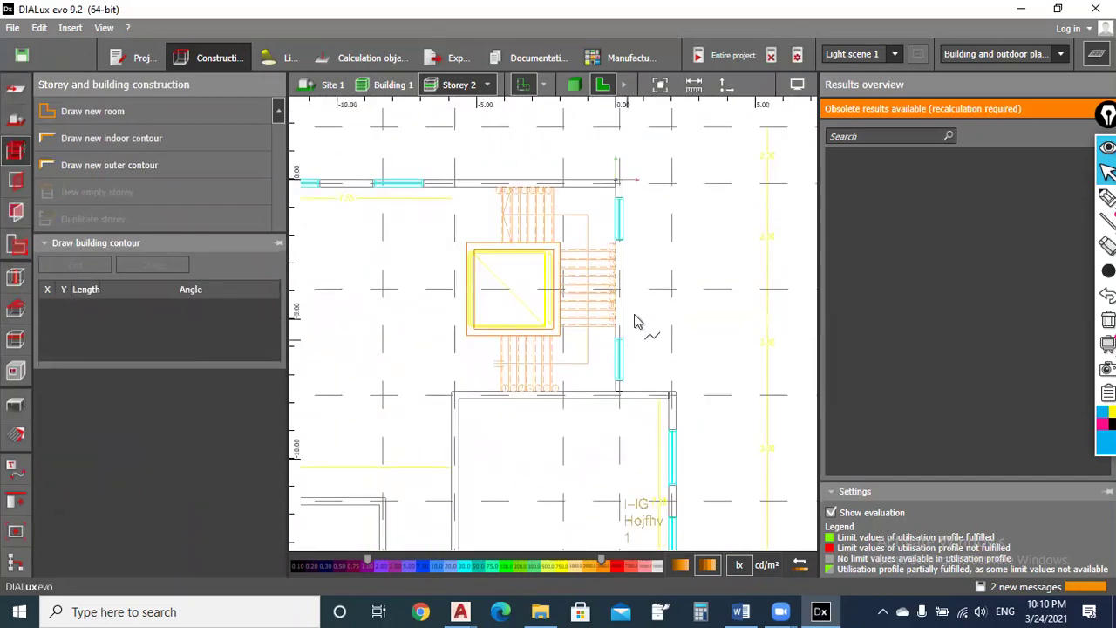
pyautogui.scroll(2, 641, 313)
pyautogui.scroll(2, 628, 287)
pyautogui.scroll(1, 625, 279)
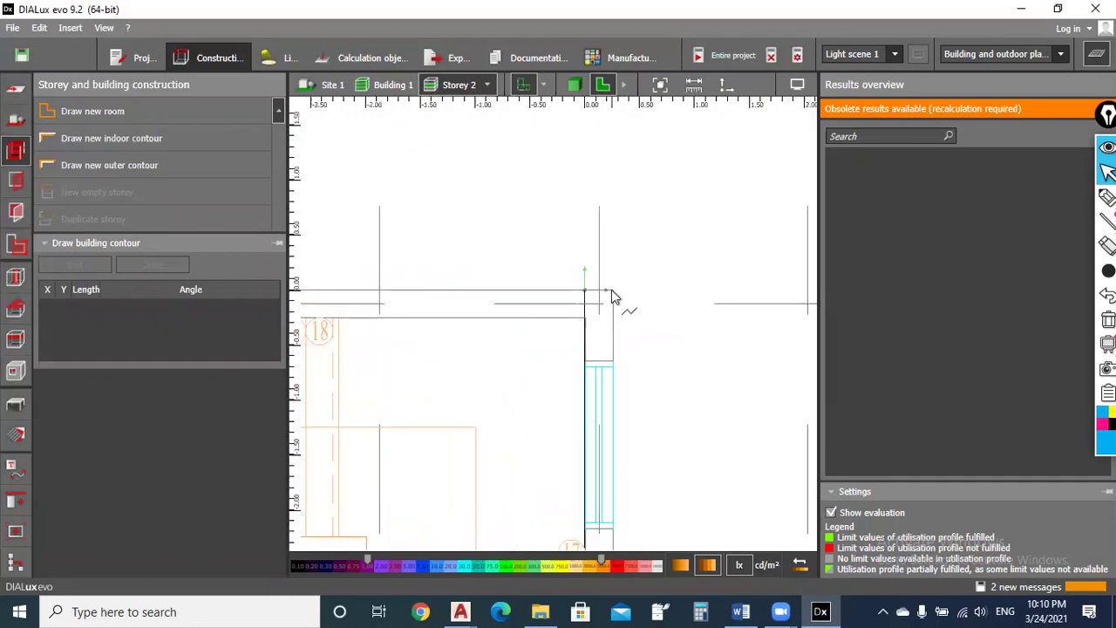
# Step: Trace the top wall, including the steps above the toilet rooms, to the top-left corner
pyautogui.click(610, 293)
pyautogui.press('Left')
pyautogui.press('Left')
pyautogui.press('Left')
pyautogui.press('Left')
pyautogui.press('Left')
pyautogui.press('Left')
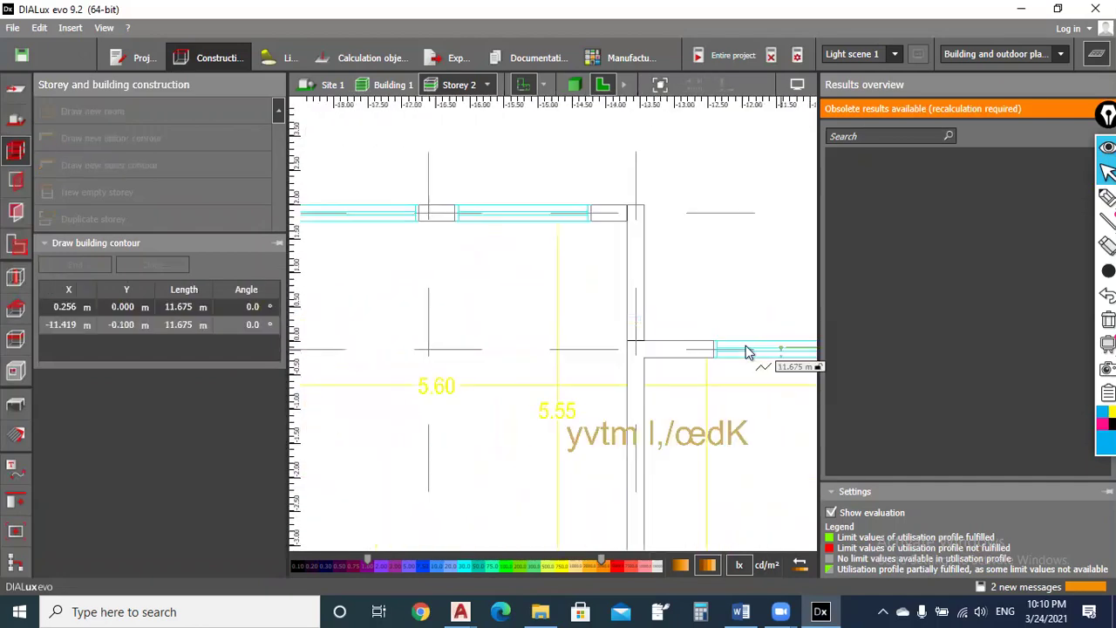
pyautogui.click(645, 347)
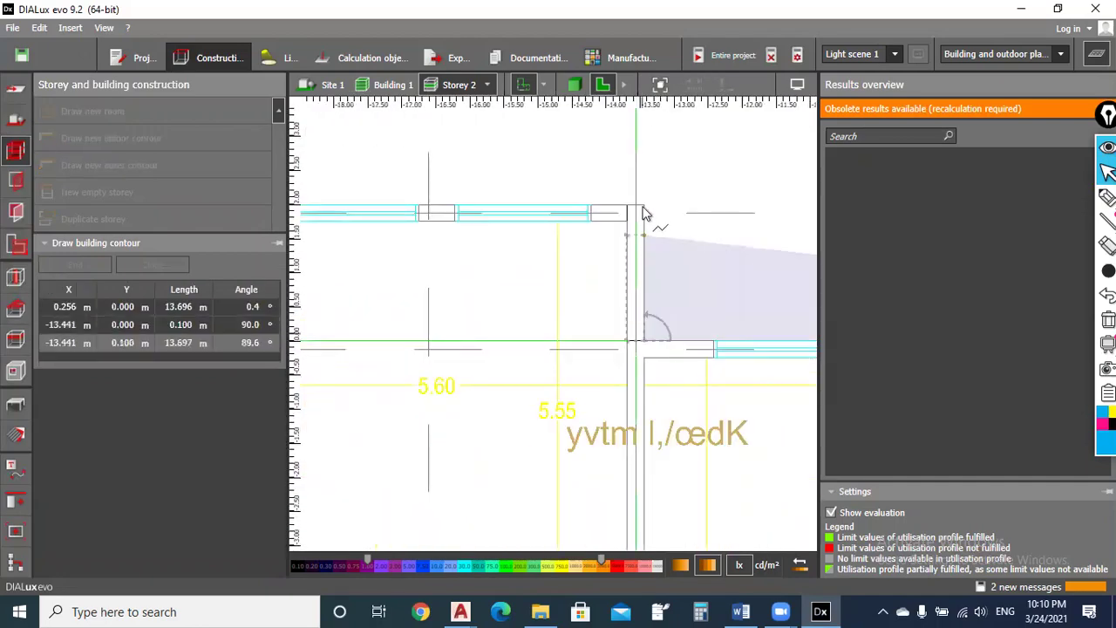
pyautogui.click(649, 216)
pyautogui.scroll(-1, 471, 259)
pyautogui.press('Left')
pyautogui.press('Left')
pyautogui.press('Left')
pyautogui.press('Left')
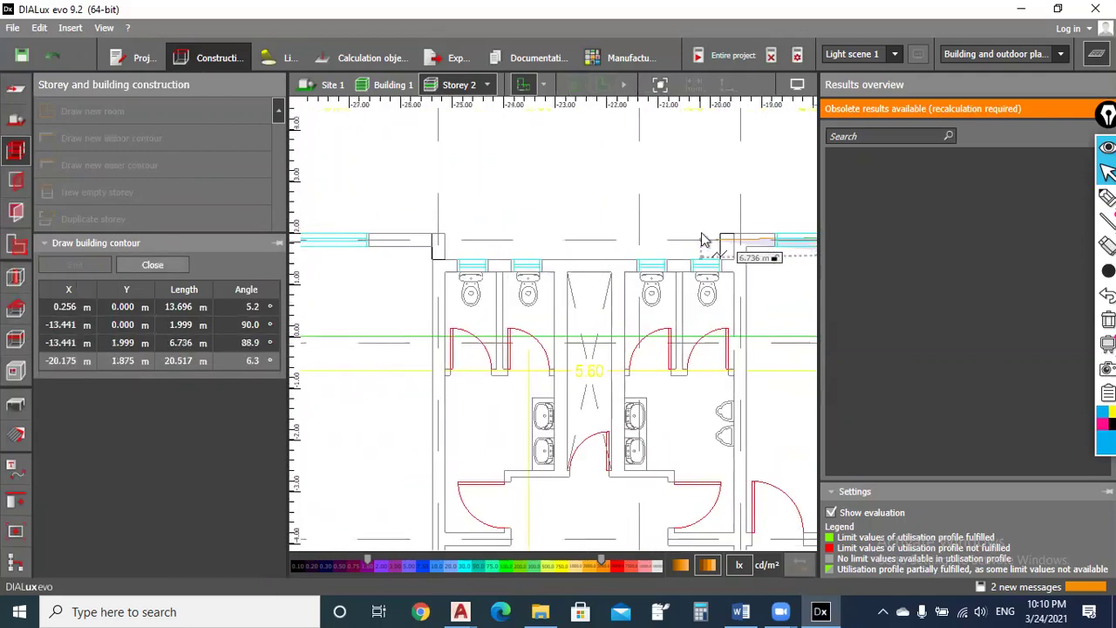
pyautogui.press('Left')
pyautogui.click(722, 235)
pyautogui.click(721, 260)
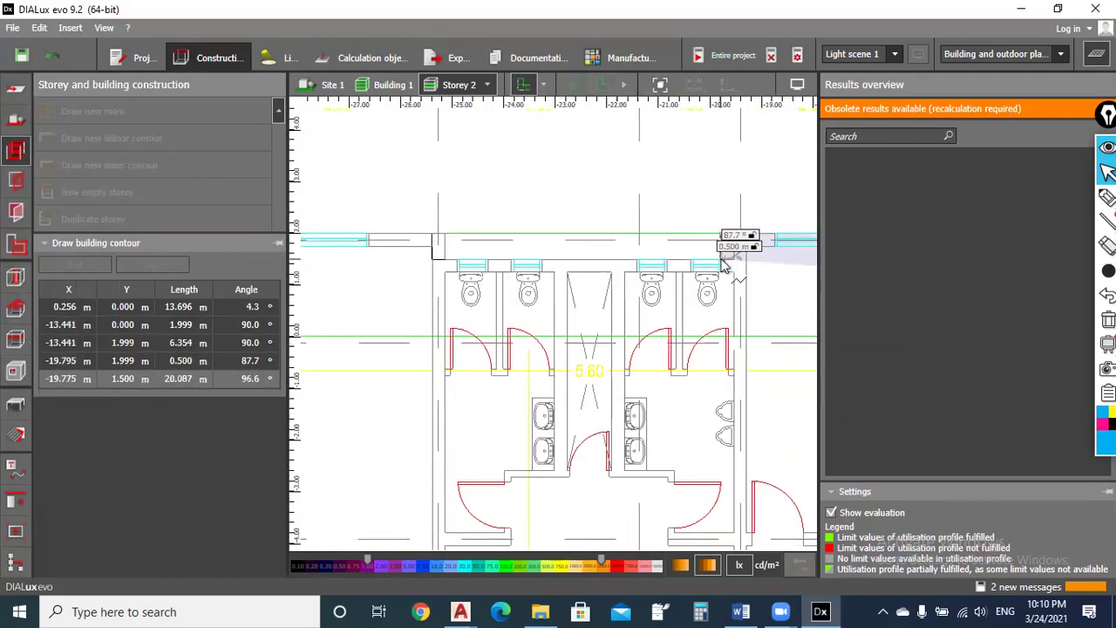
pyautogui.click(436, 258)
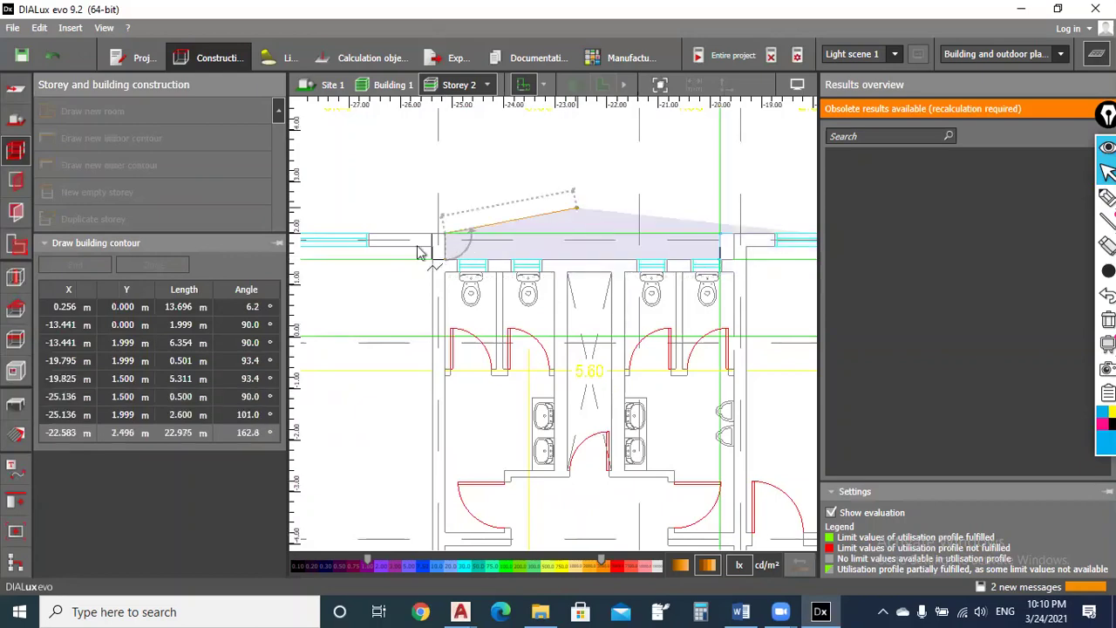
pyautogui.click(660, 272)
pyautogui.scroll(-1, 524, 270)
pyautogui.press('Left')
pyautogui.press('Left')
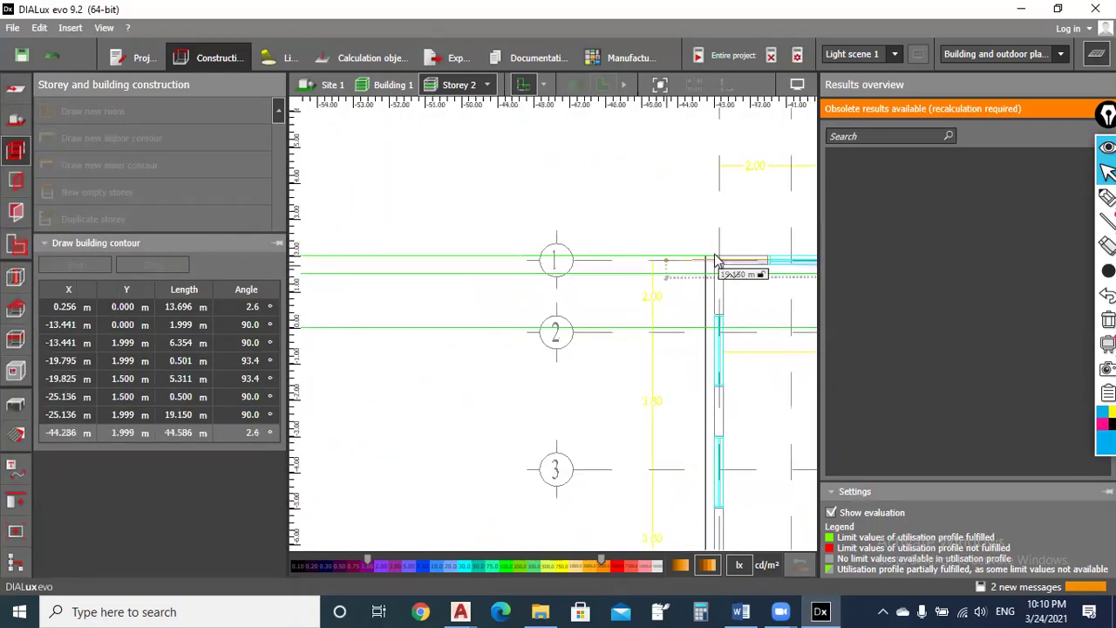
pyautogui.click(722, 260)
# Step: Continue the outline down the left wall around the stairs to the bottom-left corner
pyautogui.press('Down')
pyautogui.press('Down')
pyautogui.press('Down')
pyautogui.press('Right')
pyautogui.press('Right')
pyautogui.press('Right')
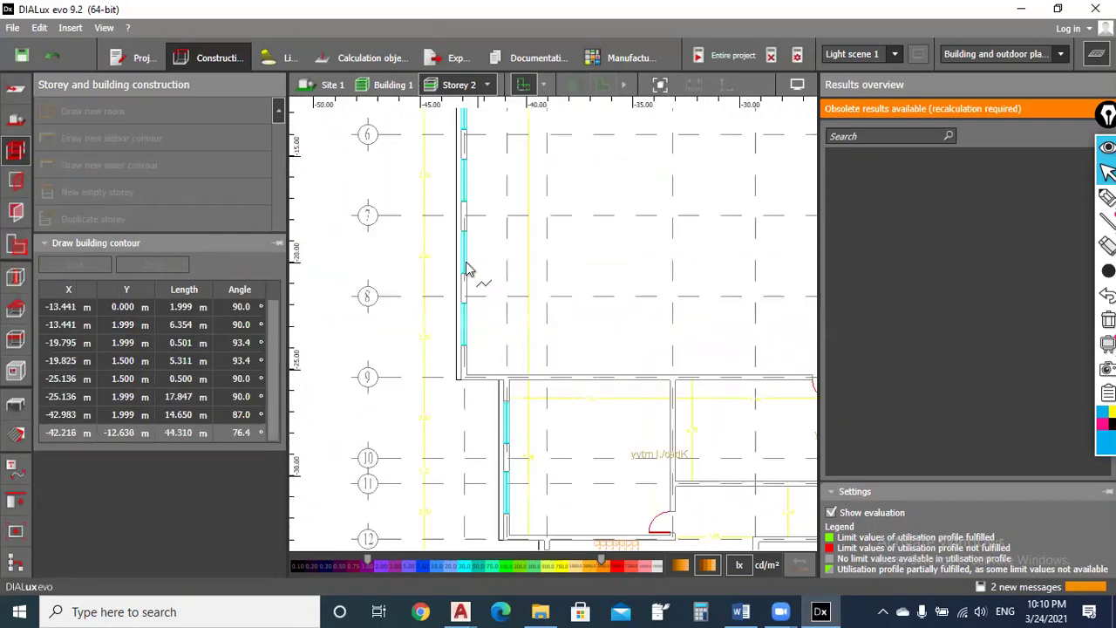
pyautogui.click(469, 326)
pyautogui.scroll(1, 488, 331)
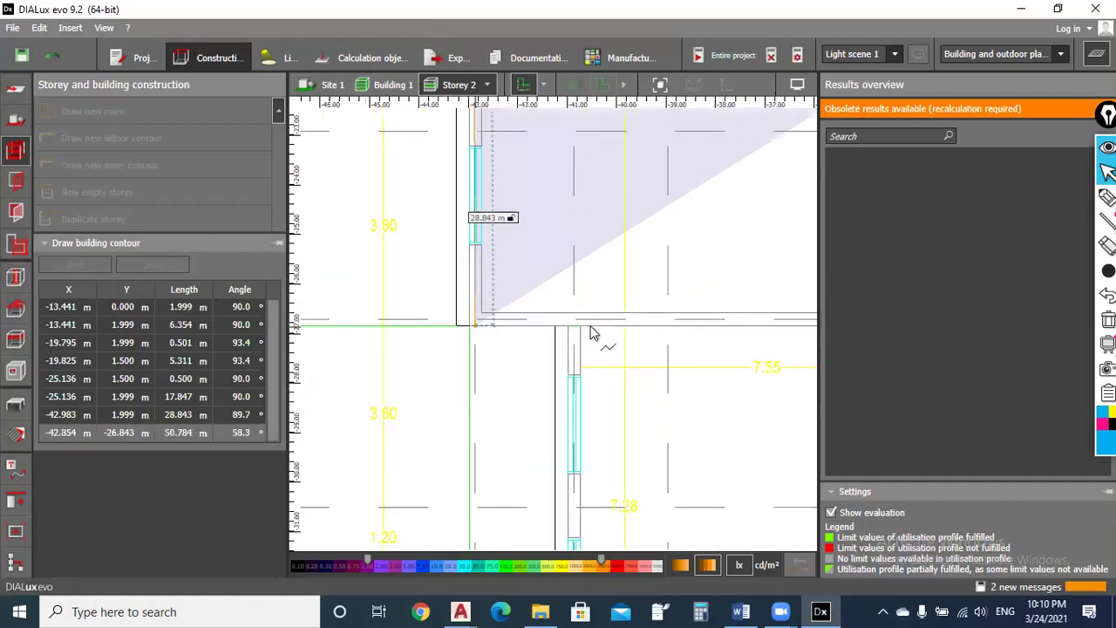
pyautogui.doubleClick(573, 330)
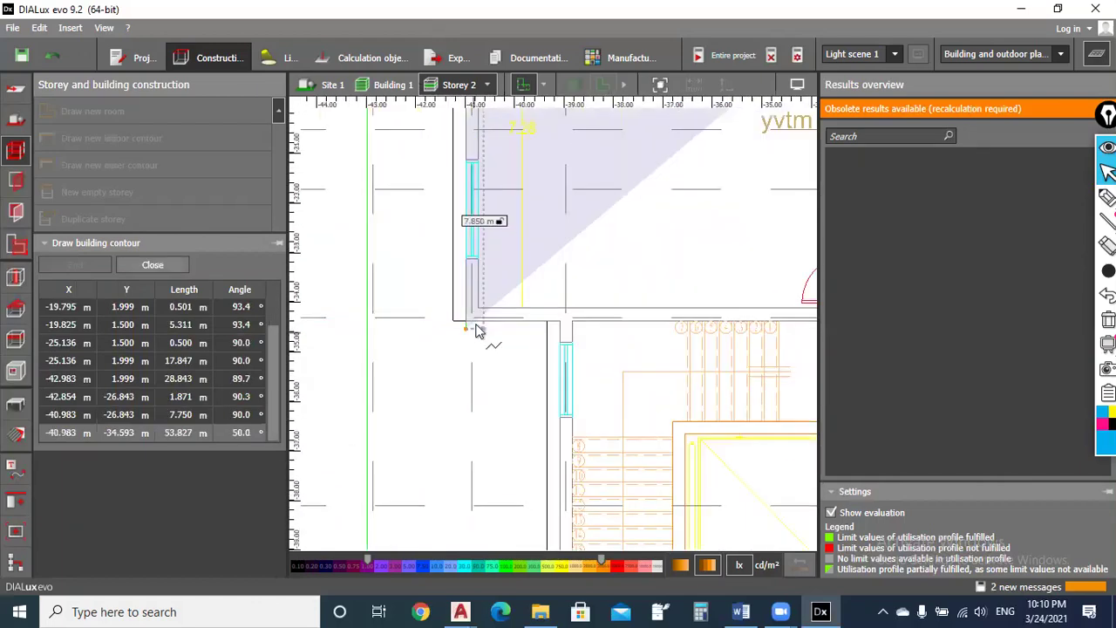
pyautogui.press('Down')
pyautogui.press('Down')
pyautogui.press('Down')
pyautogui.press('Right')
pyautogui.click(469, 328)
pyautogui.click(497, 285)
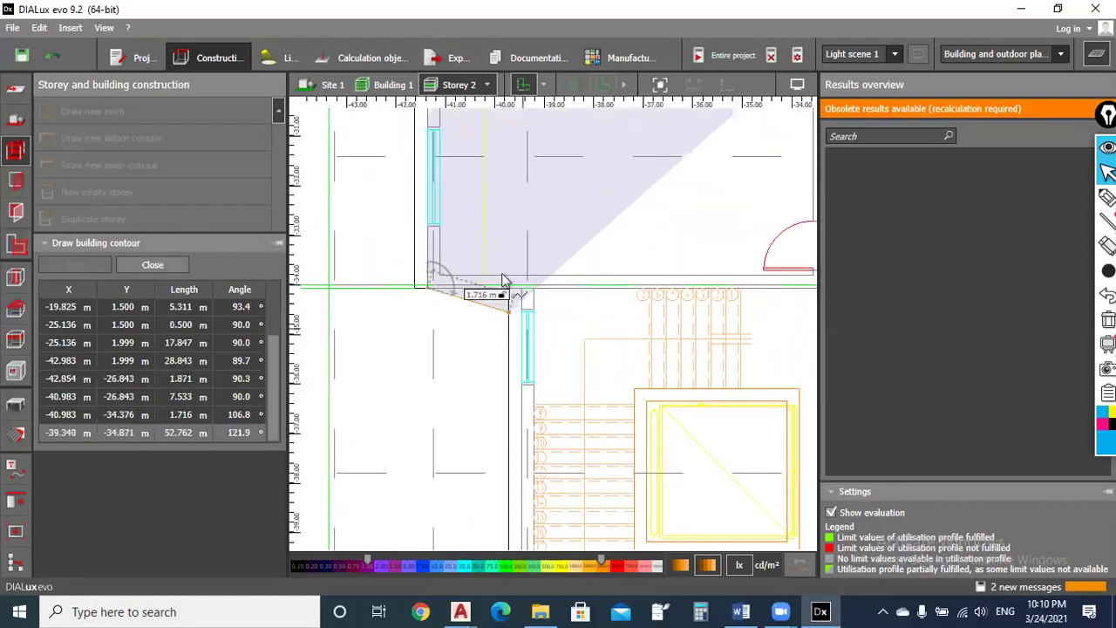
pyautogui.click(495, 334)
pyautogui.scroll(-1, 491, 458)
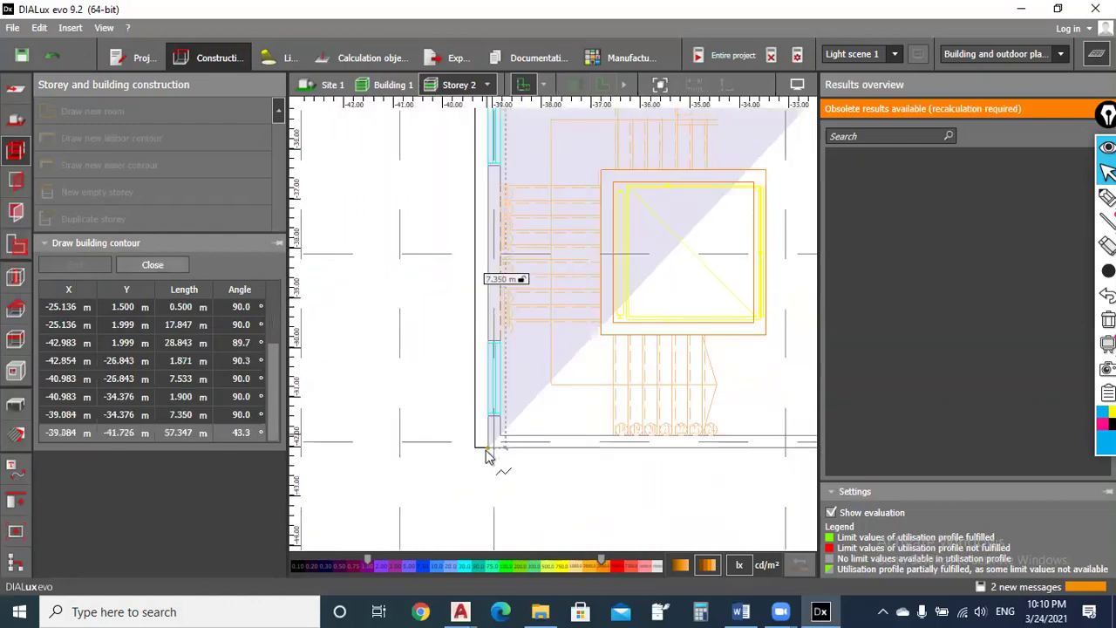
pyautogui.click(457, 378)
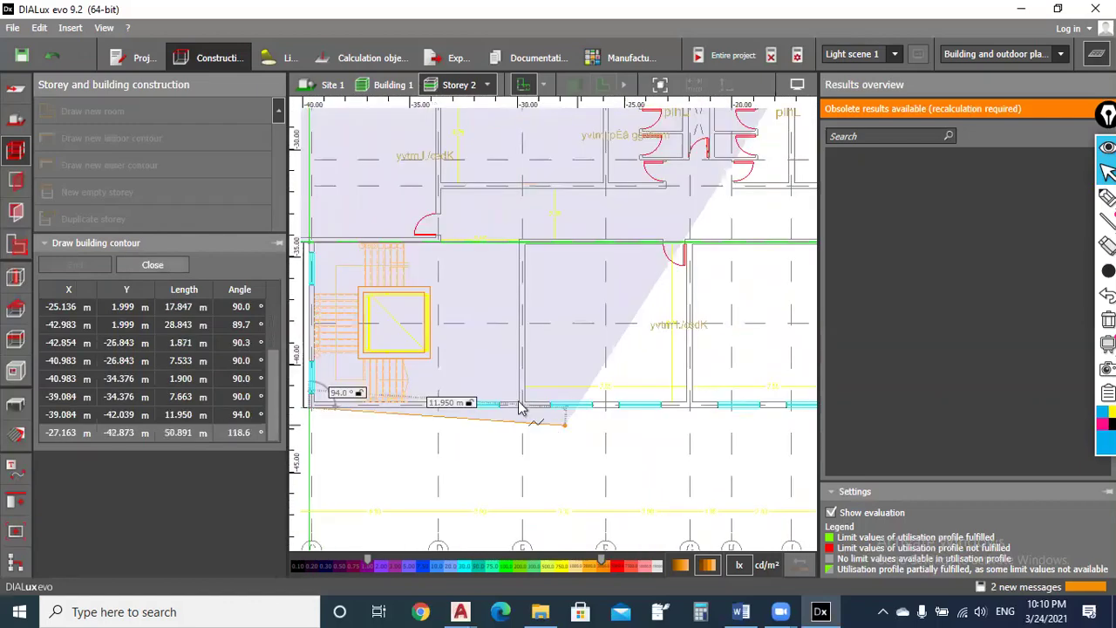
# Step: Trace the bottom and right walls with their jogs and close the outline at the start
pyautogui.click(561, 421)
pyautogui.scroll(1, 575, 410)
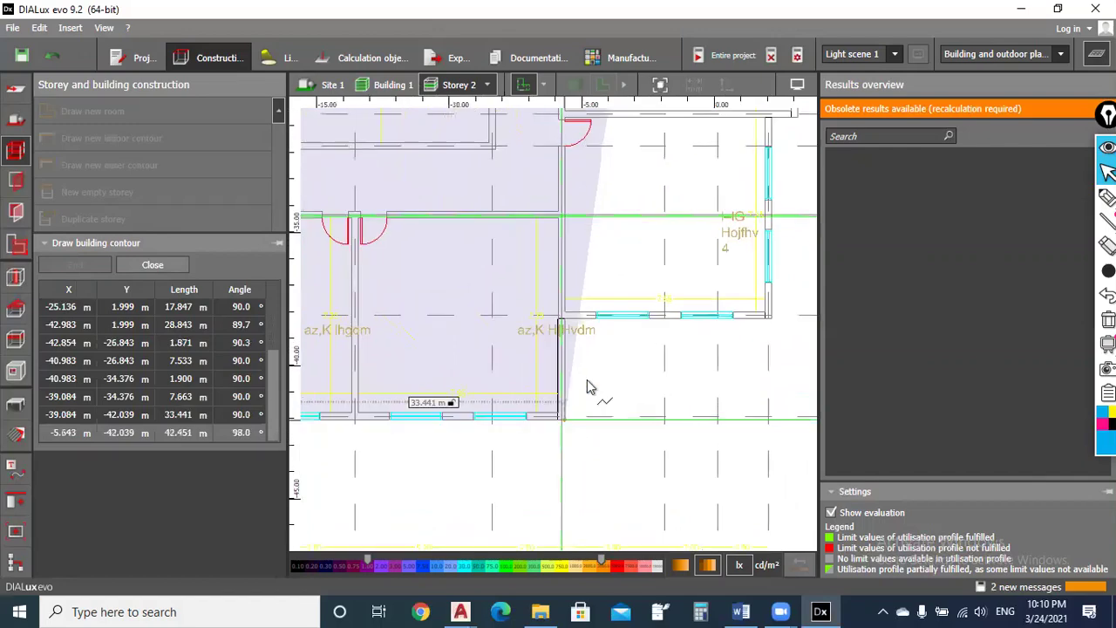
pyautogui.scroll(1, 558, 306)
pyautogui.click(546, 297)
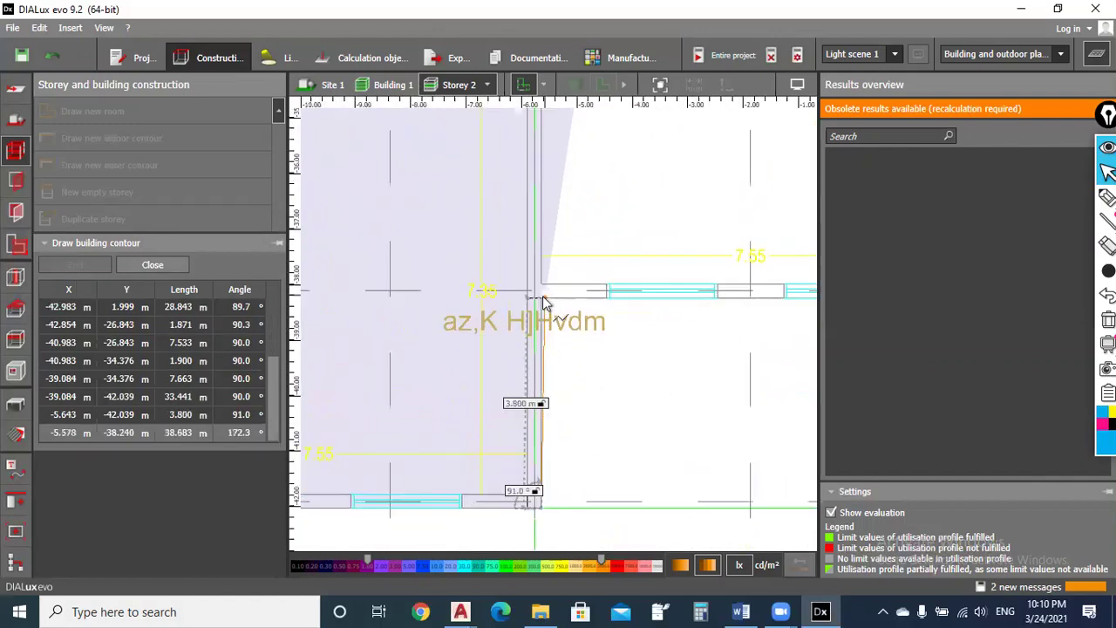
pyautogui.click(534, 373)
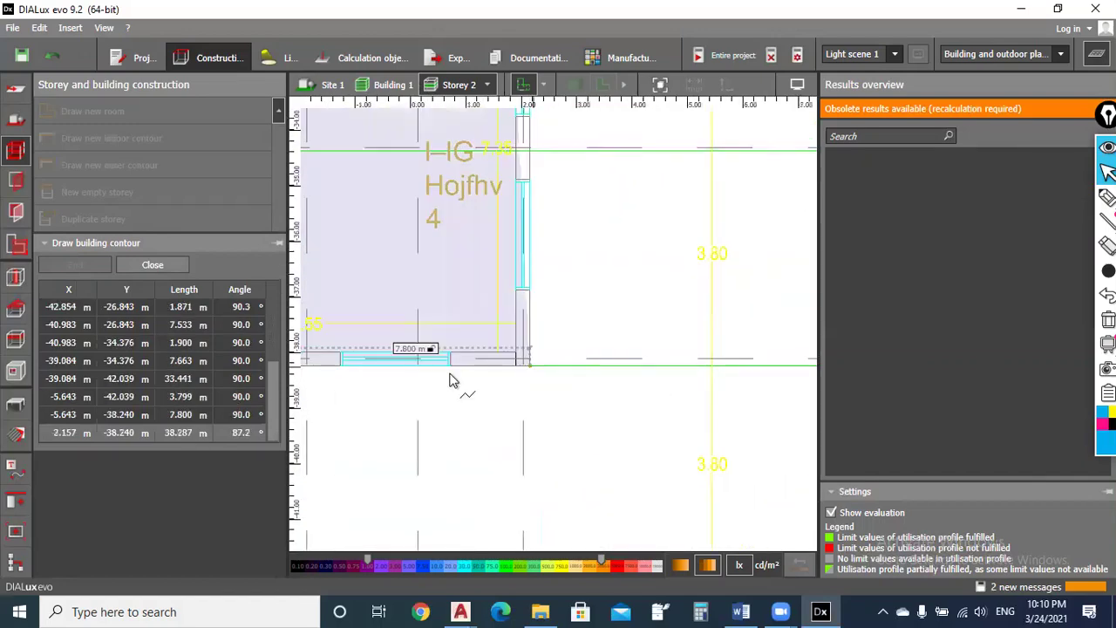
pyautogui.click(515, 358)
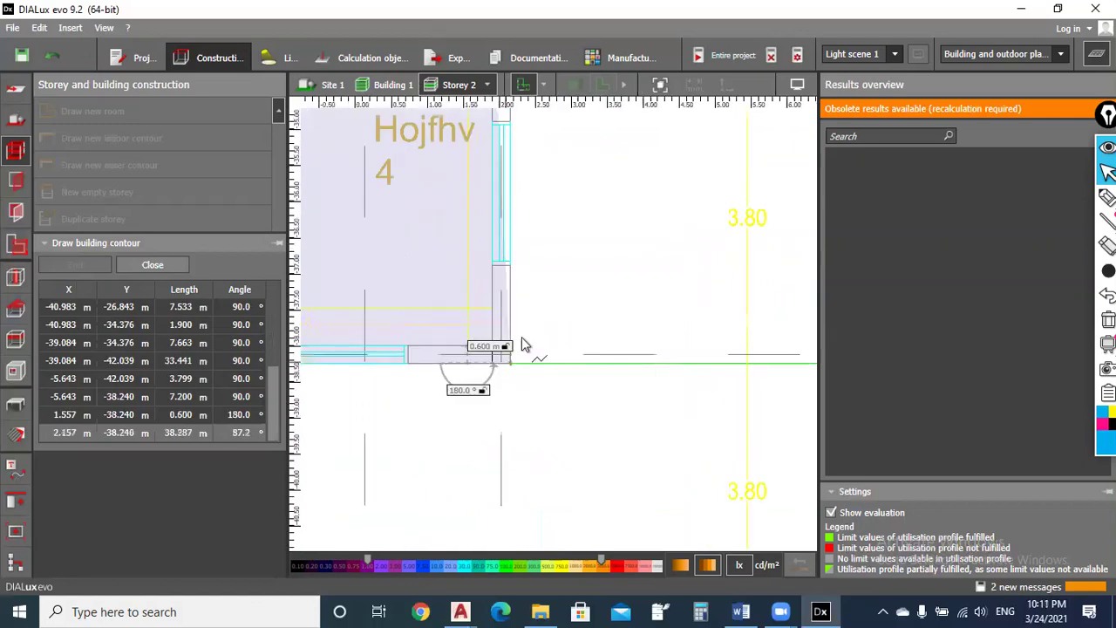
pyautogui.click(522, 292)
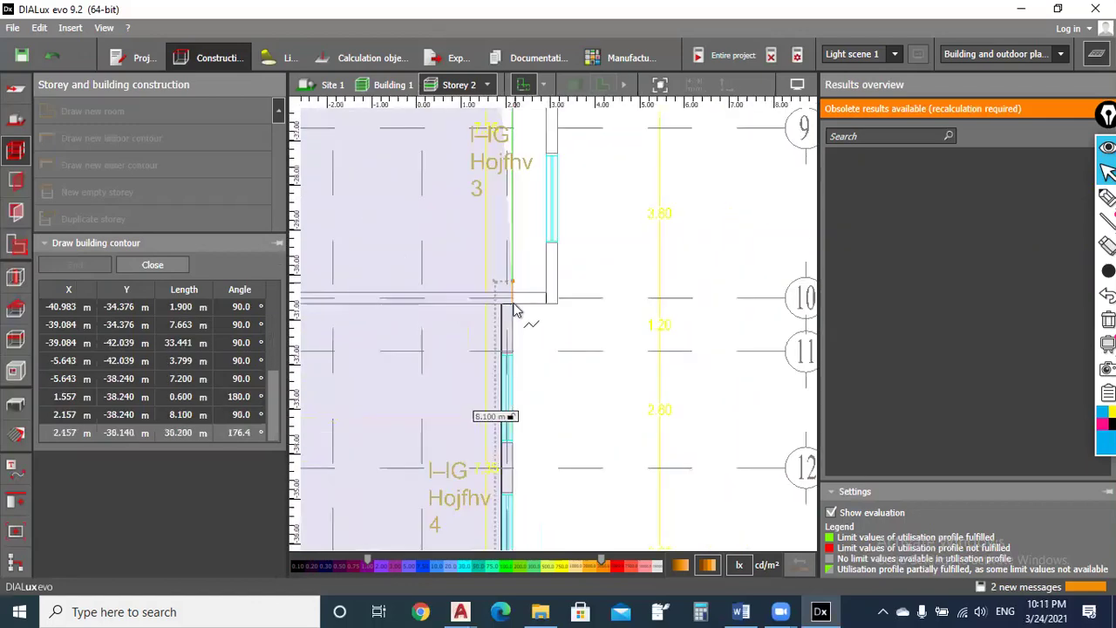
pyautogui.click(531, 319)
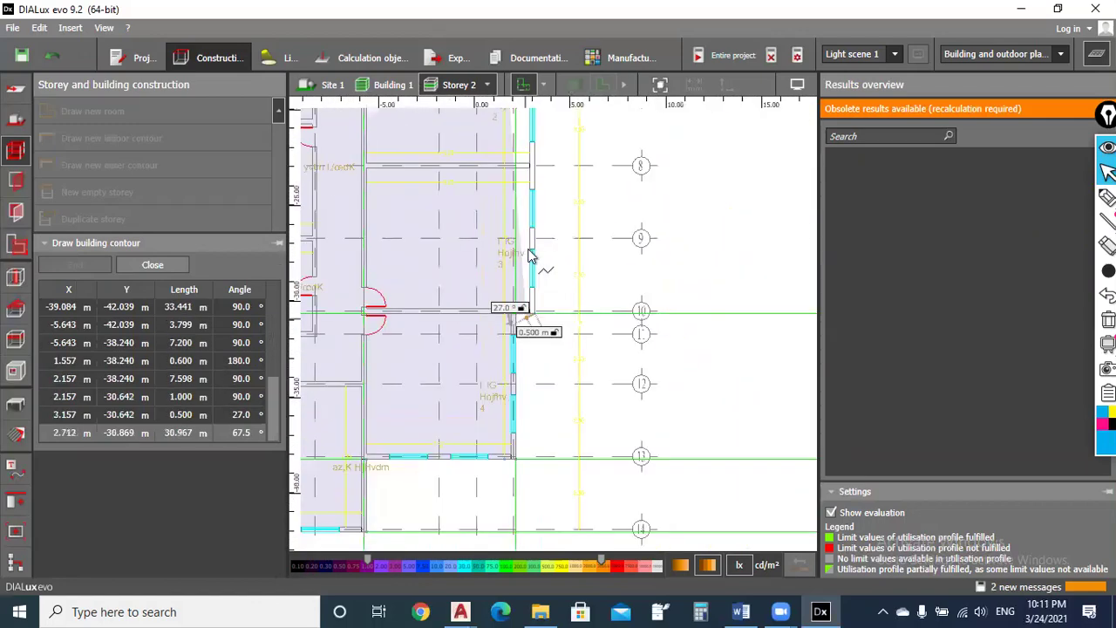
pyautogui.click(539, 286)
pyautogui.click(505, 288)
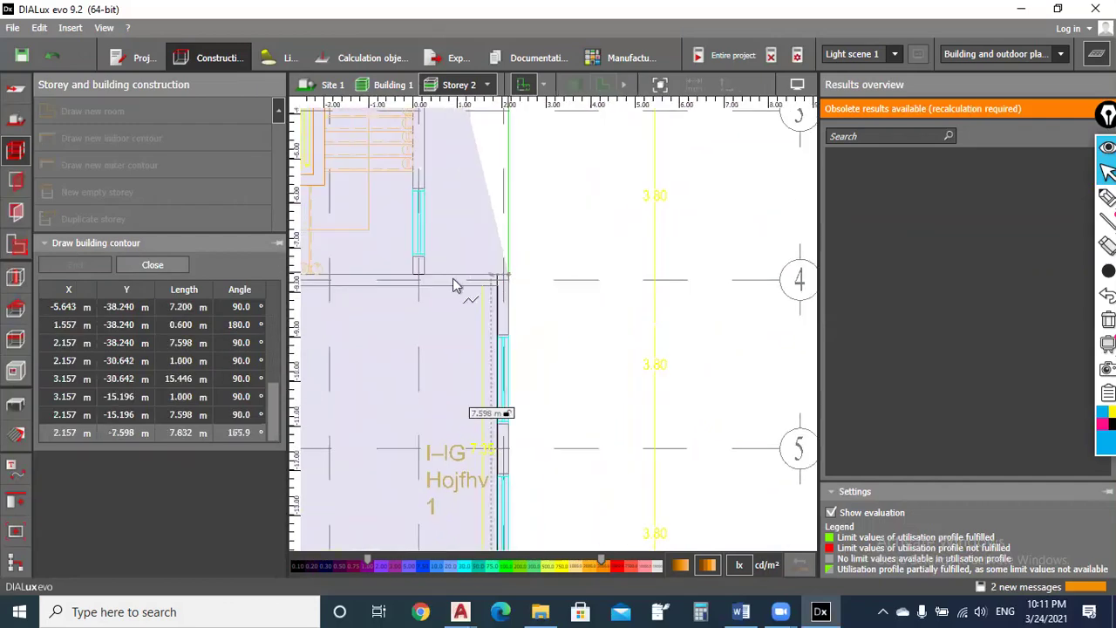
pyautogui.click(424, 286)
pyautogui.click(456, 344)
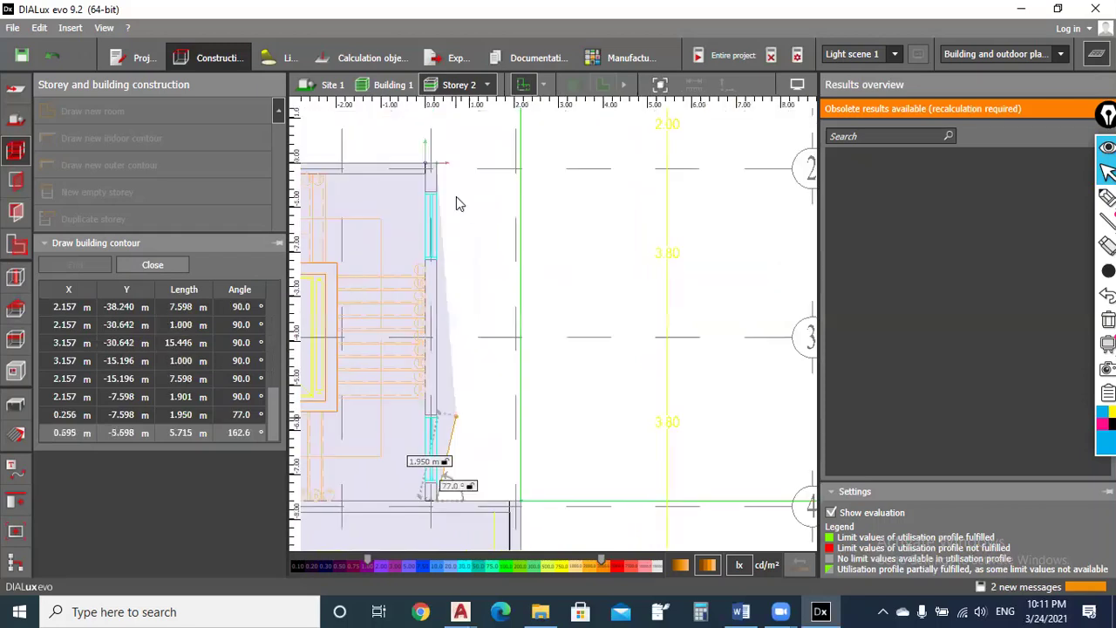
pyautogui.click(463, 211)
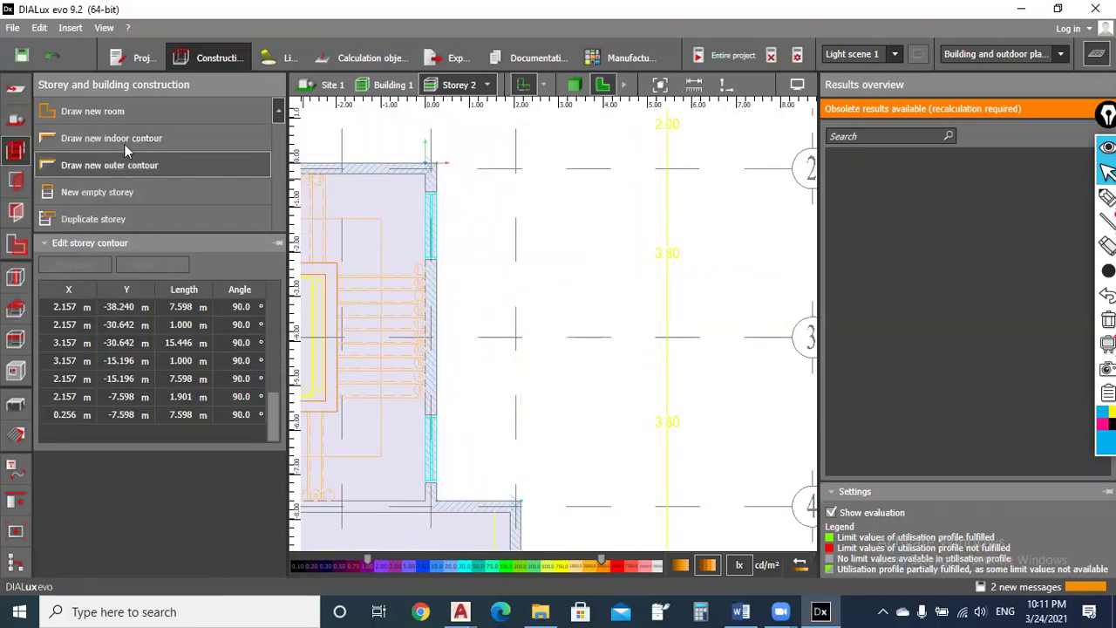
# Step: Begin the Storey 2 indoor room contour at the room's corner and fix the far-wall corner
pyautogui.click(124, 144)
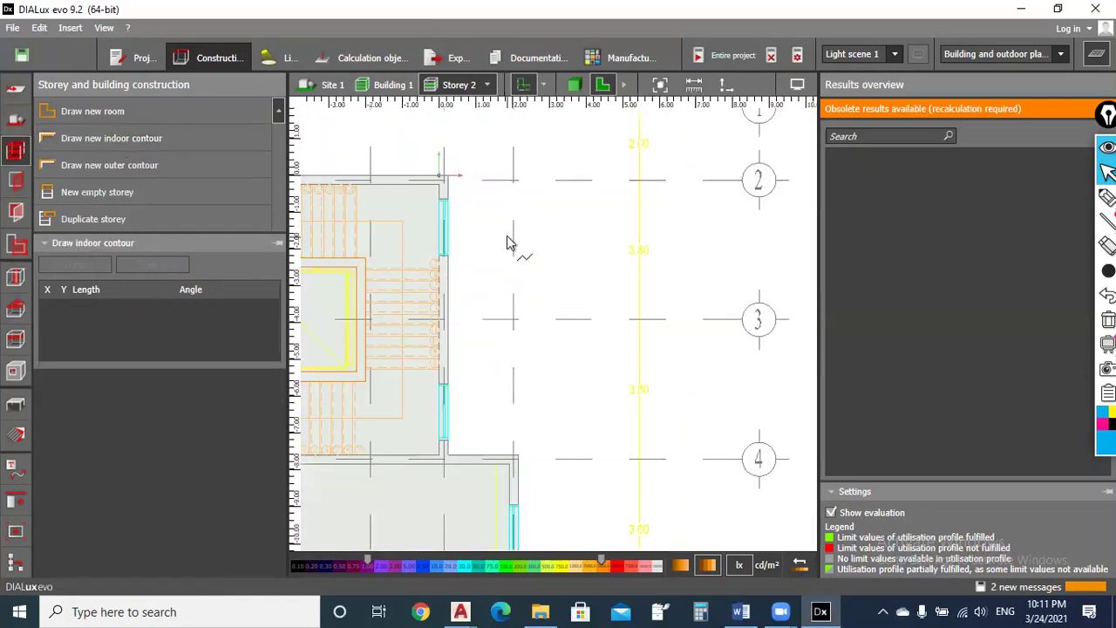
pyautogui.scroll(-3, 602, 286)
pyautogui.moveTo(643, 299); pyautogui.dragTo(427, 277, button='middle')
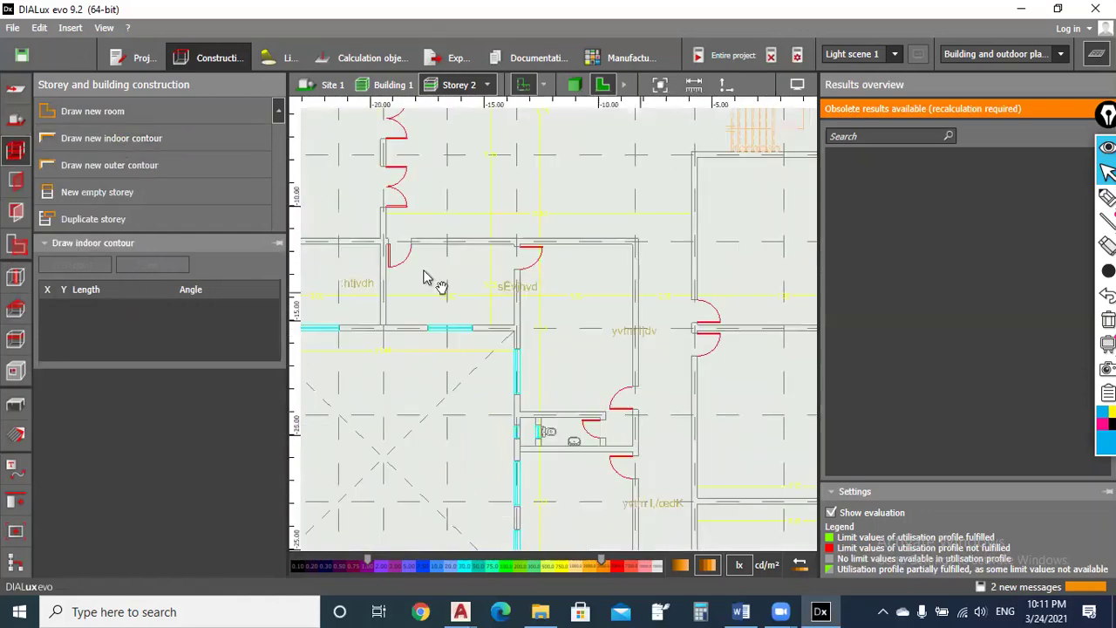
pyautogui.scroll(3, 593, 225)
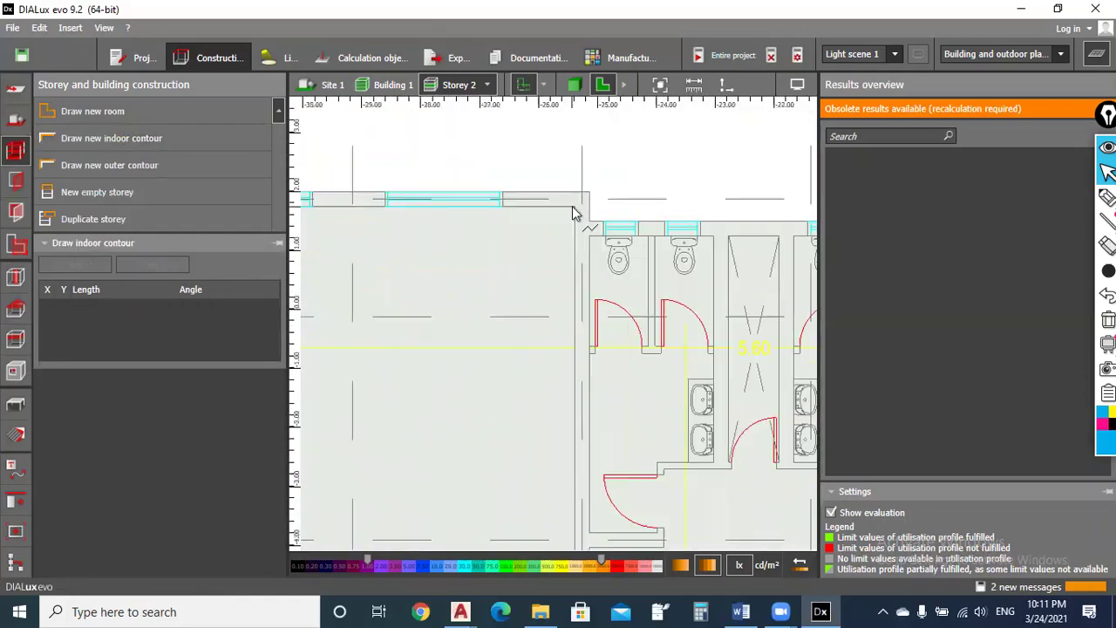
pyautogui.scroll(2, 576, 211)
pyautogui.click(533, 221)
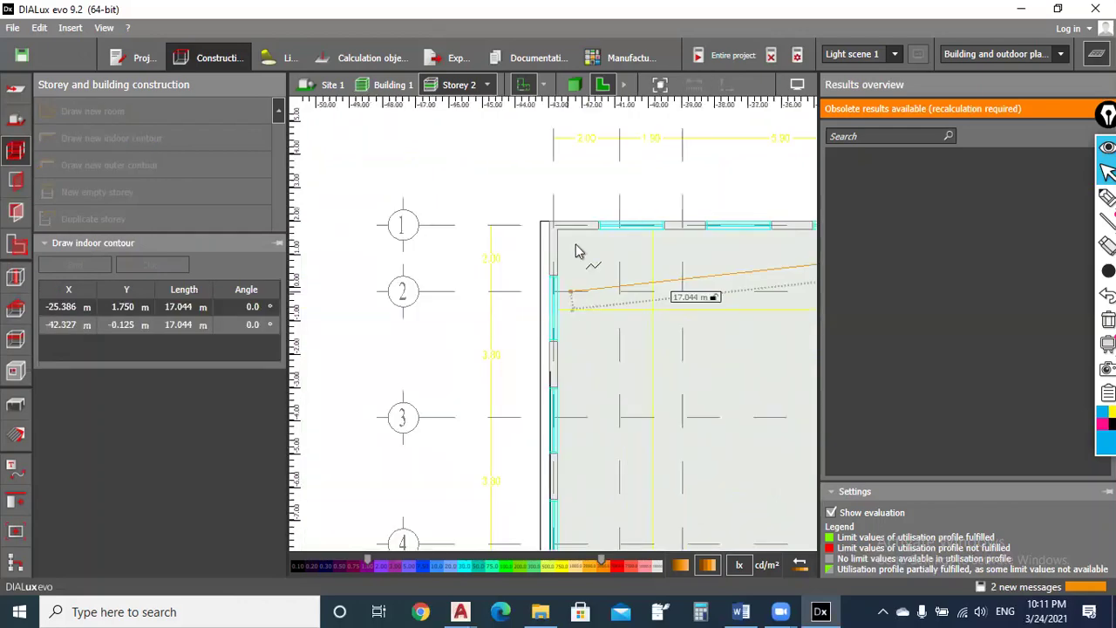
pyautogui.scroll(-2, 569, 292)
pyautogui.click(556, 248)
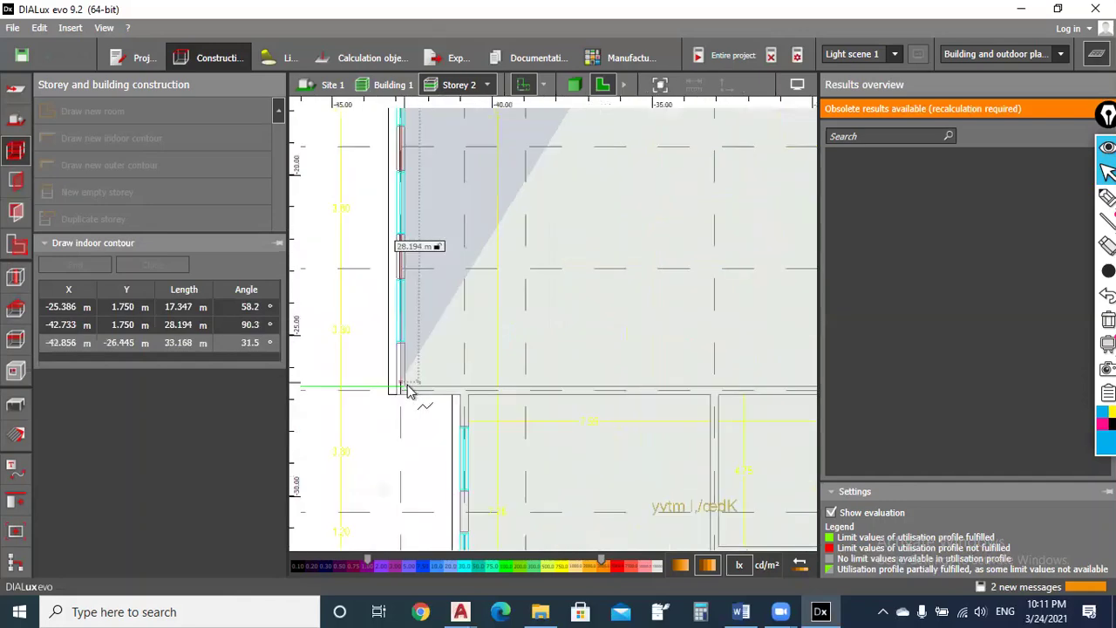
# Step: Fix the remaining wall corners, close the outline into Room 11, and dismiss the save reminder
pyautogui.click(406, 385)
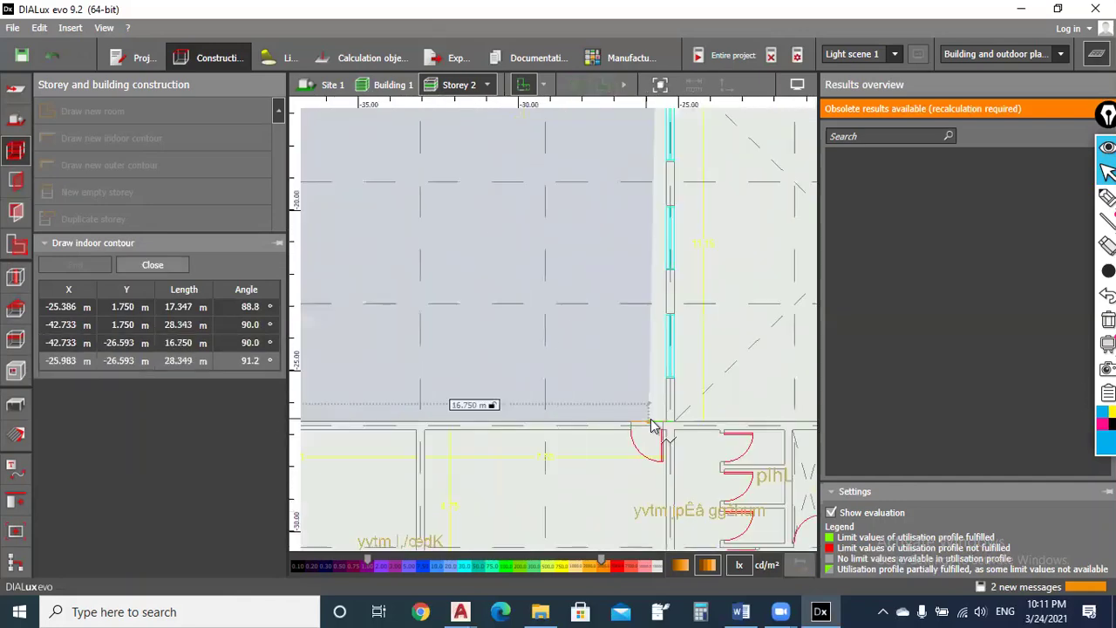
pyautogui.click(673, 427)
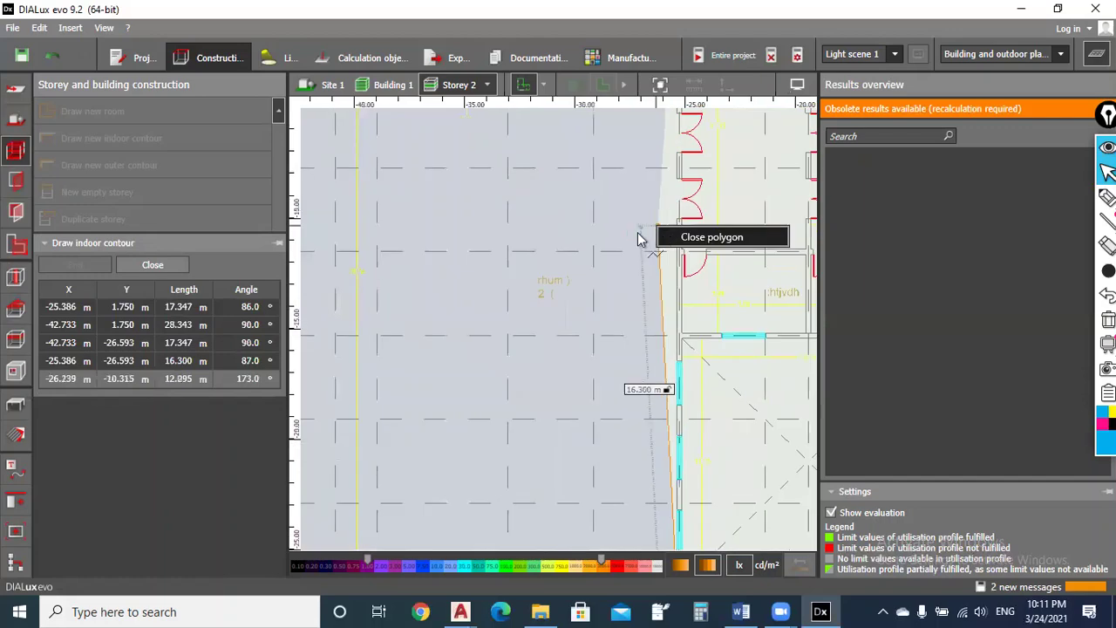
pyautogui.click(638, 238)
pyautogui.scroll(-2, 538, 298)
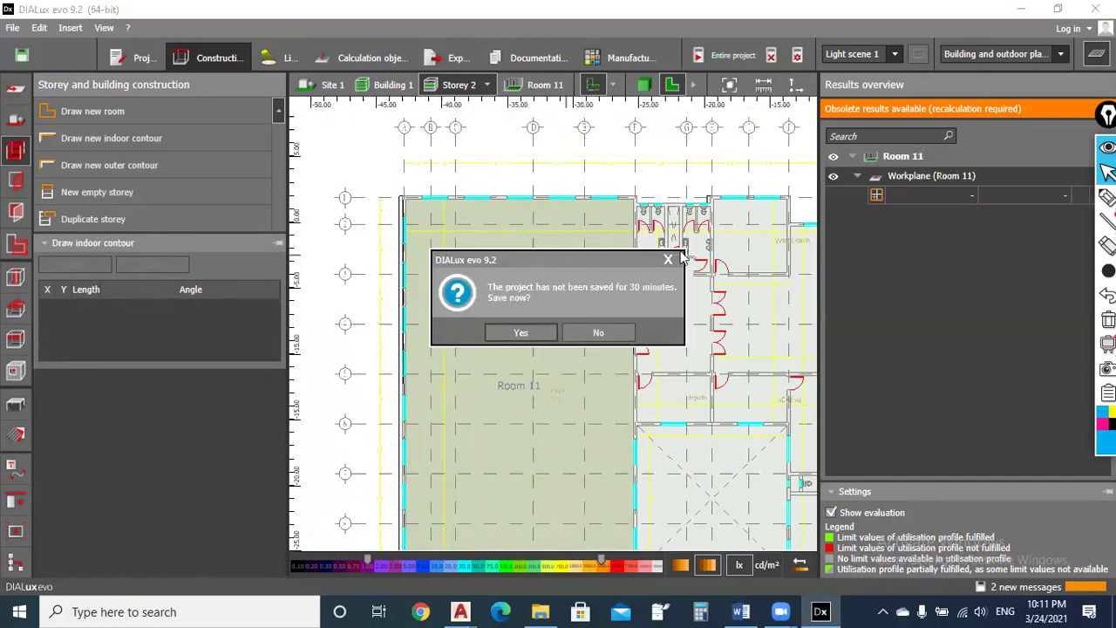
pyautogui.press('Escape')
pyautogui.scroll(2, 561, 274)
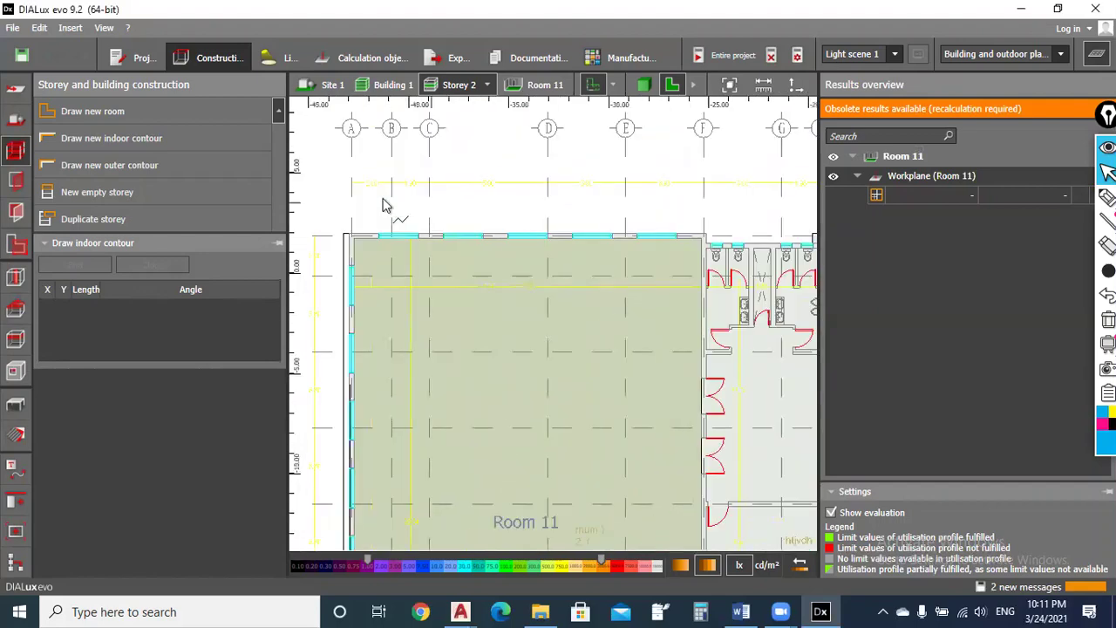
# Step: Place a standard window about 2 m wide in the first gap of Room 11's top wall
pyautogui.click(131, 148)
pyautogui.click(15, 185)
pyautogui.click(98, 137)
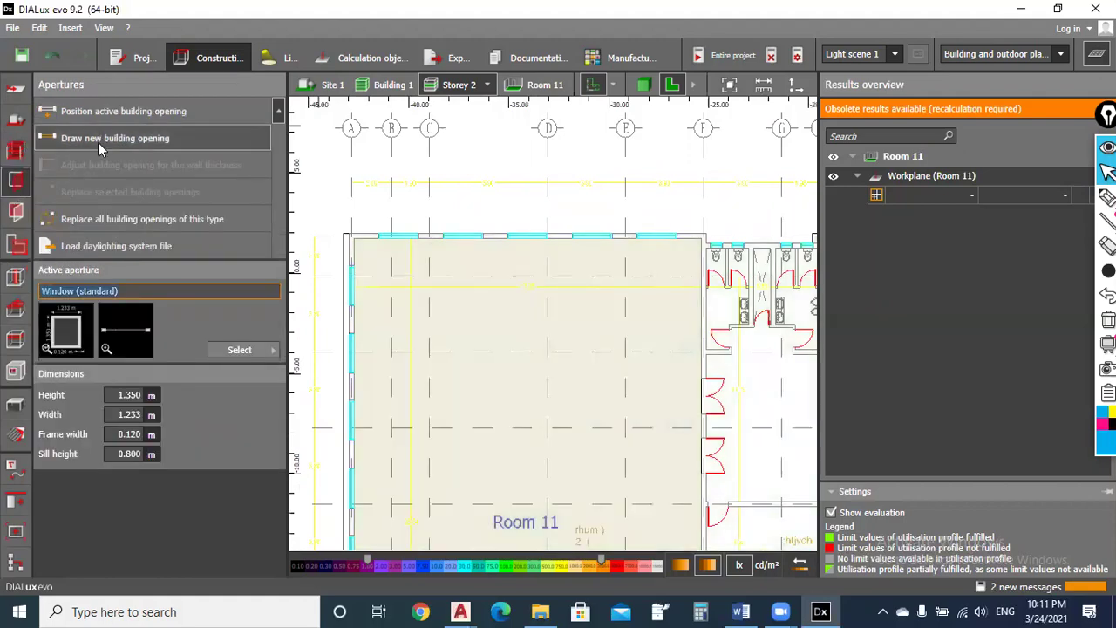
pyautogui.scroll(-2, 582, 316)
pyautogui.scroll(4, 476, 336)
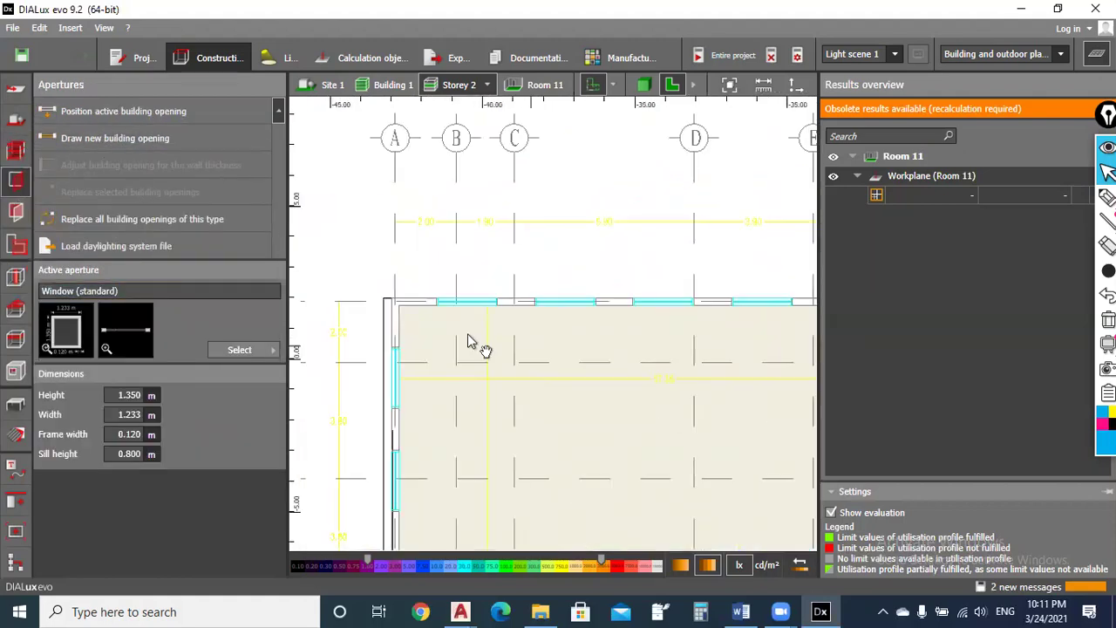
pyautogui.scroll(2, 586, 389)
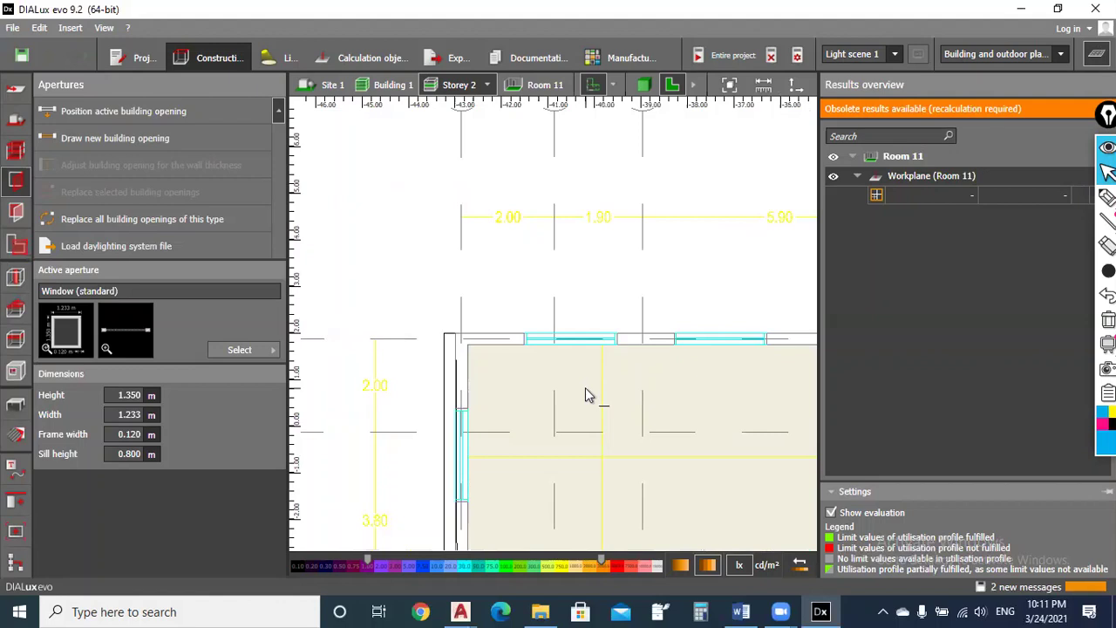
pyautogui.scroll(2, 524, 349)
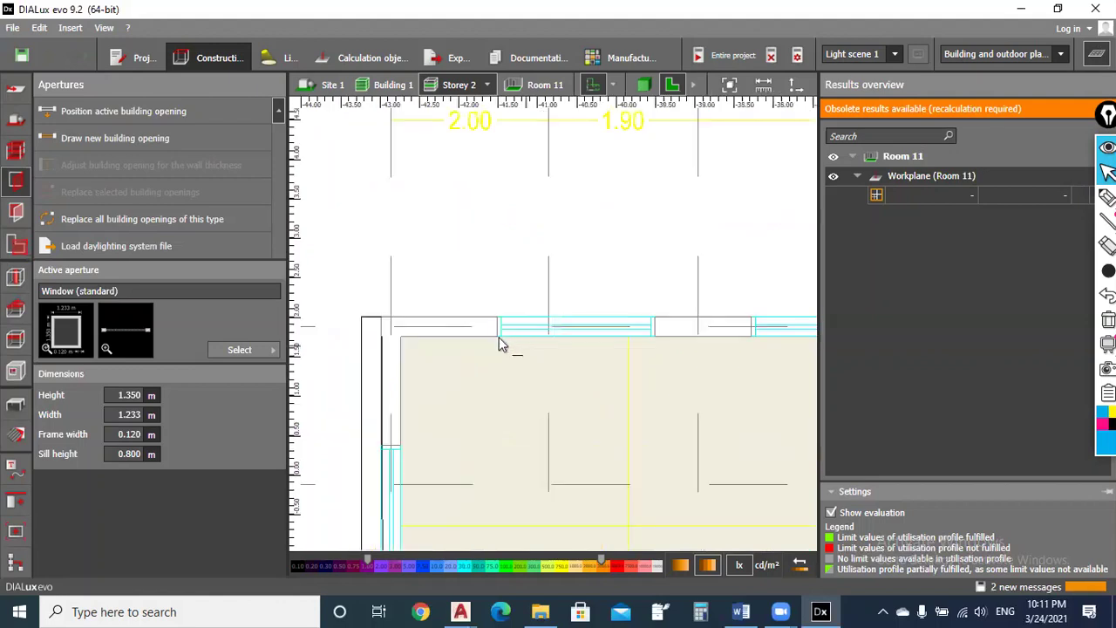
pyautogui.scroll(2, 491, 332)
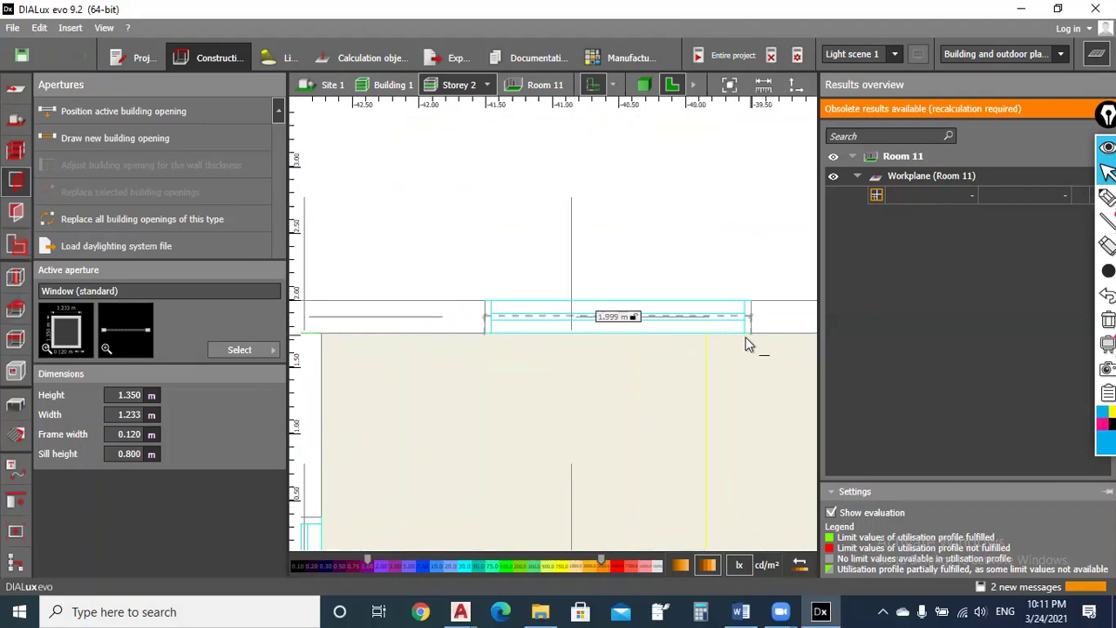
pyautogui.click(533, 324)
# Step: Add another standard window about 2 m wide spanning the next top-wall gap
pyautogui.scroll(-3, 536, 343)
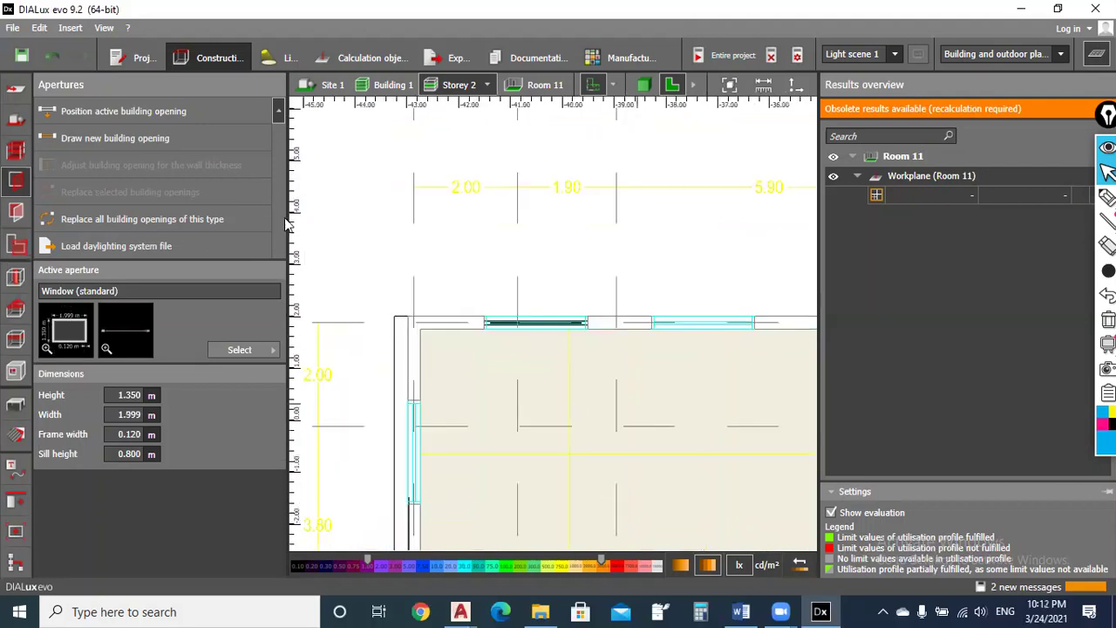
pyautogui.hscroll(3, 701, 394)
pyautogui.scroll(2, 434, 340)
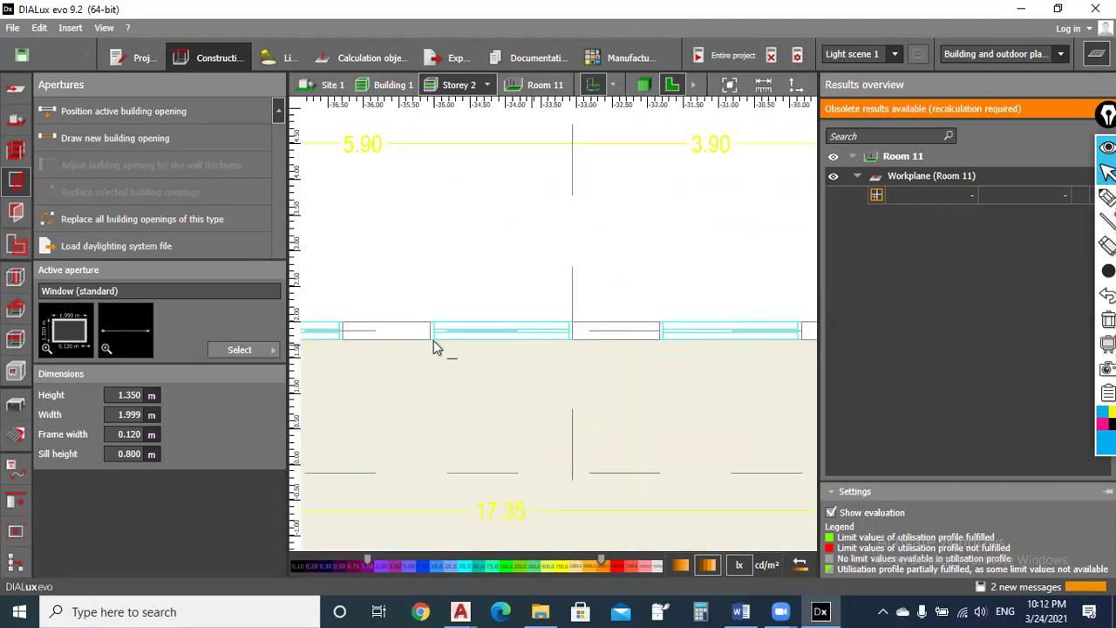
pyautogui.scroll(2, 436, 344)
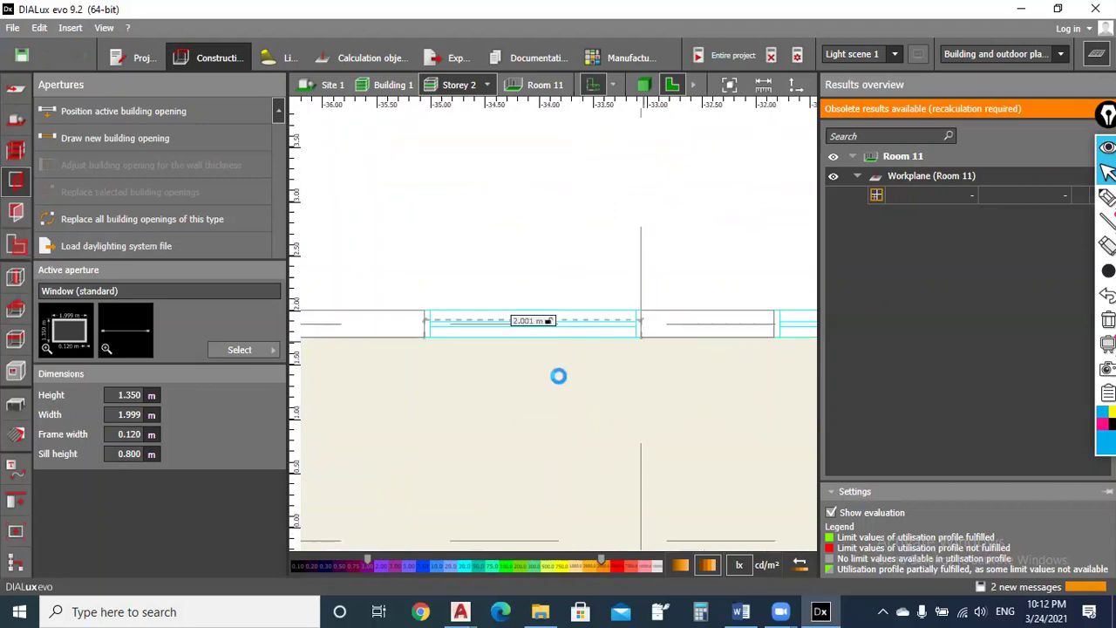
pyautogui.click(161, 142)
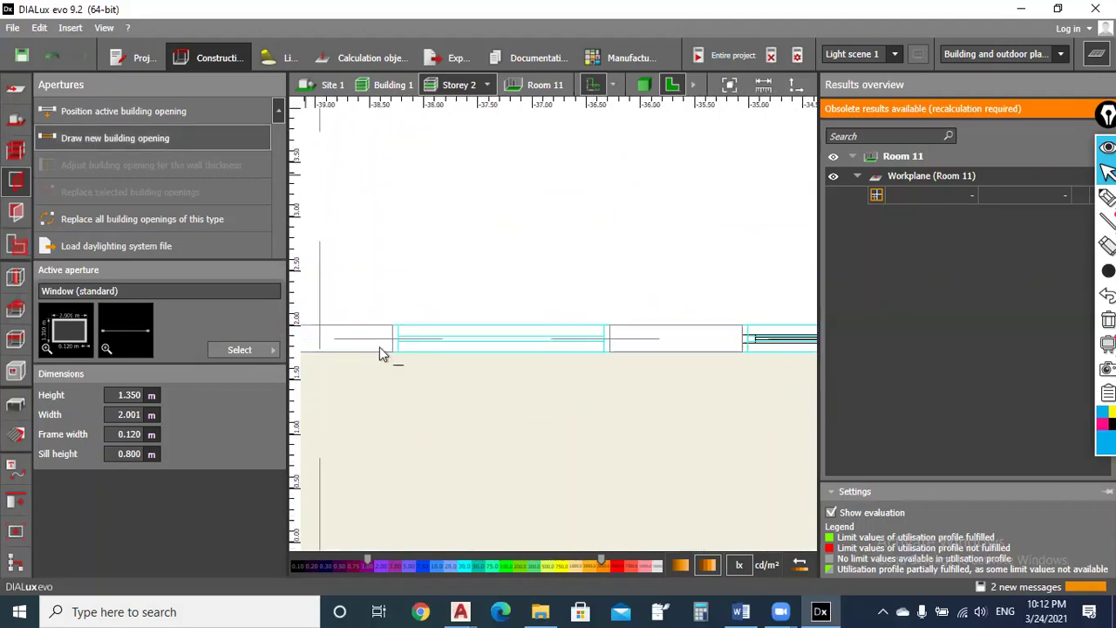
pyautogui.click(498, 374)
pyautogui.click(717, 379)
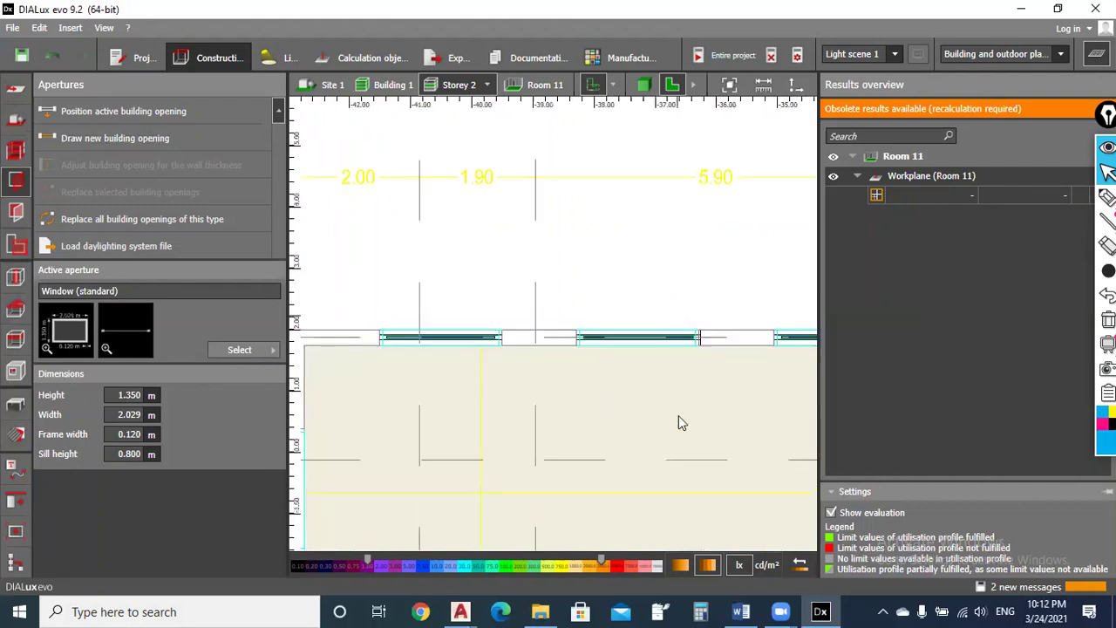
# Step: Show the whole Site 1 in the 3D rendering view
pyautogui.click(334, 86)
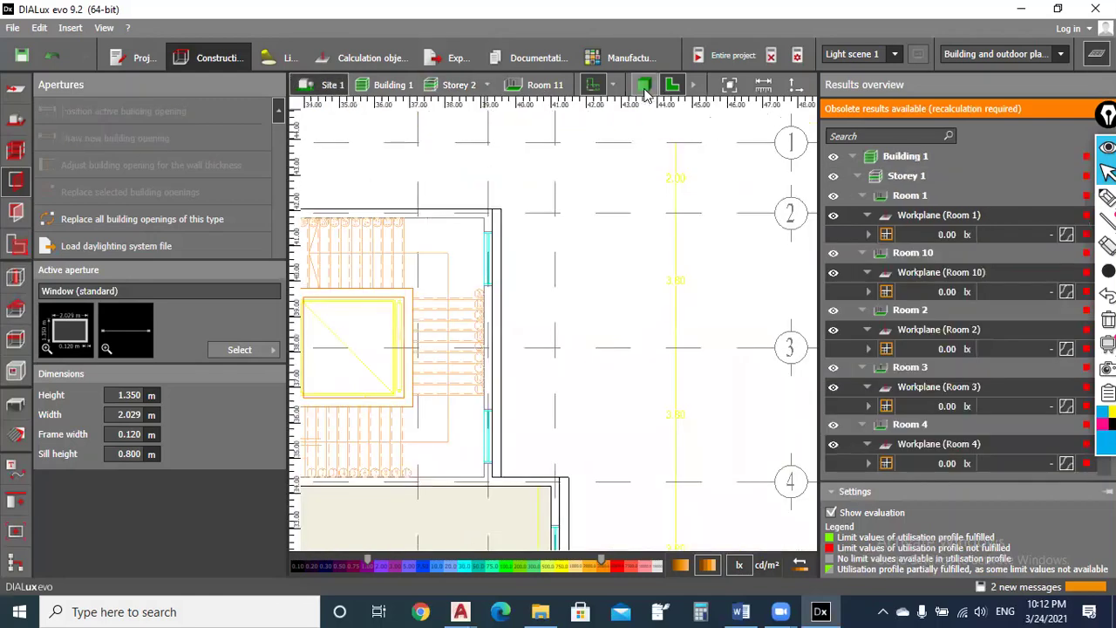
pyautogui.click(645, 87)
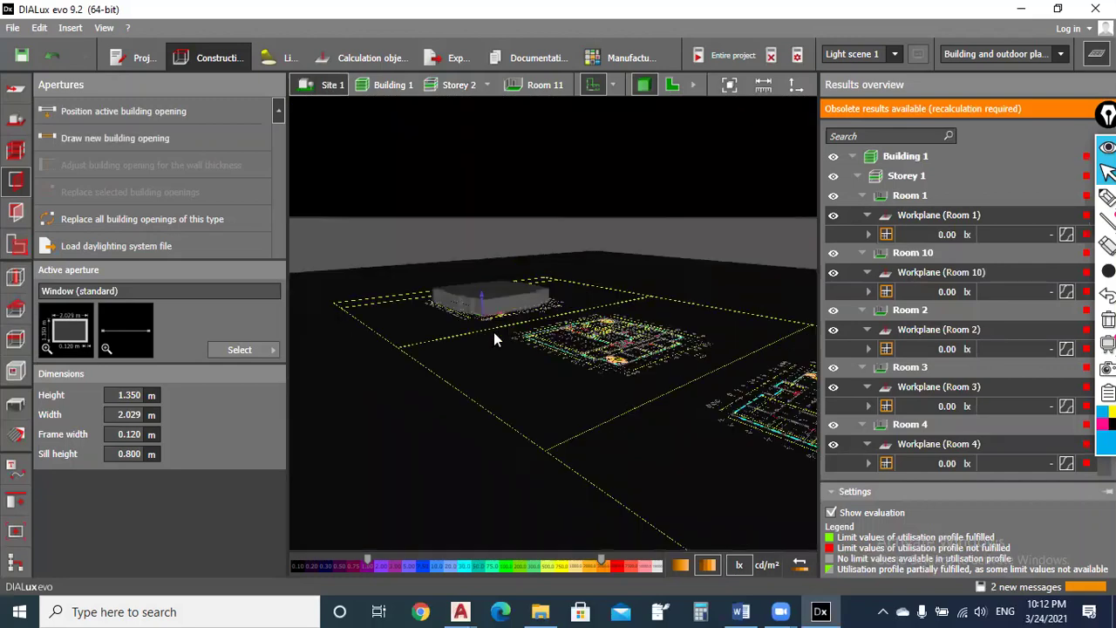
pyautogui.scroll(3, 462, 275)
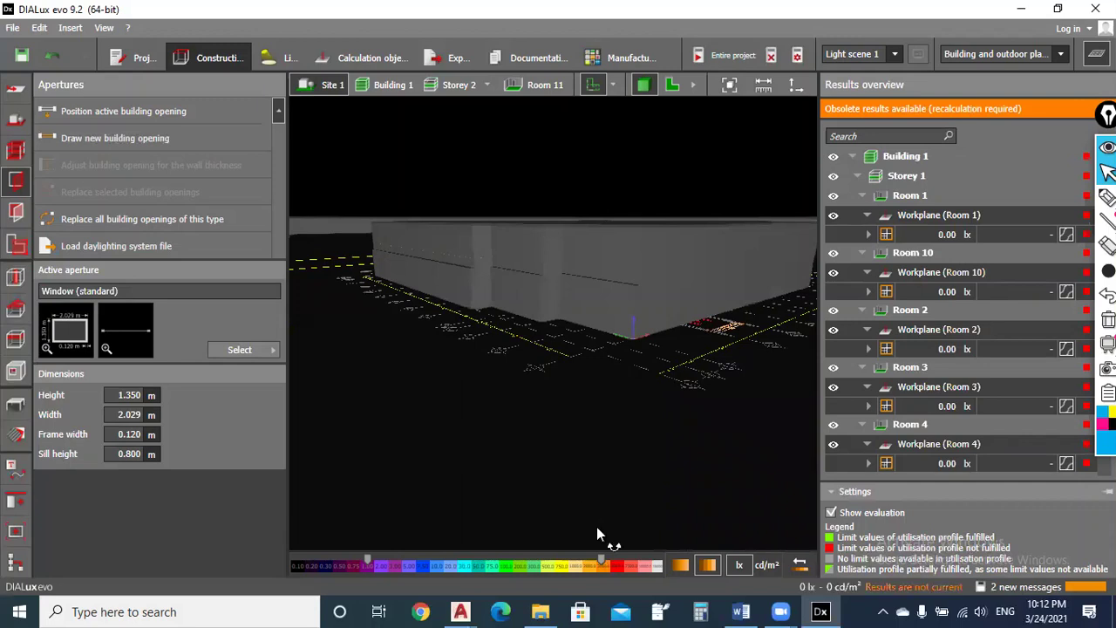
# Step: Orbit around the two-storey building to a level view of its windowed facade
pyautogui.moveTo(603, 545); pyautogui.dragTo(585, 299, button='right')
pyautogui.moveTo(596, 255); pyautogui.dragTo(531, 322, button='right')
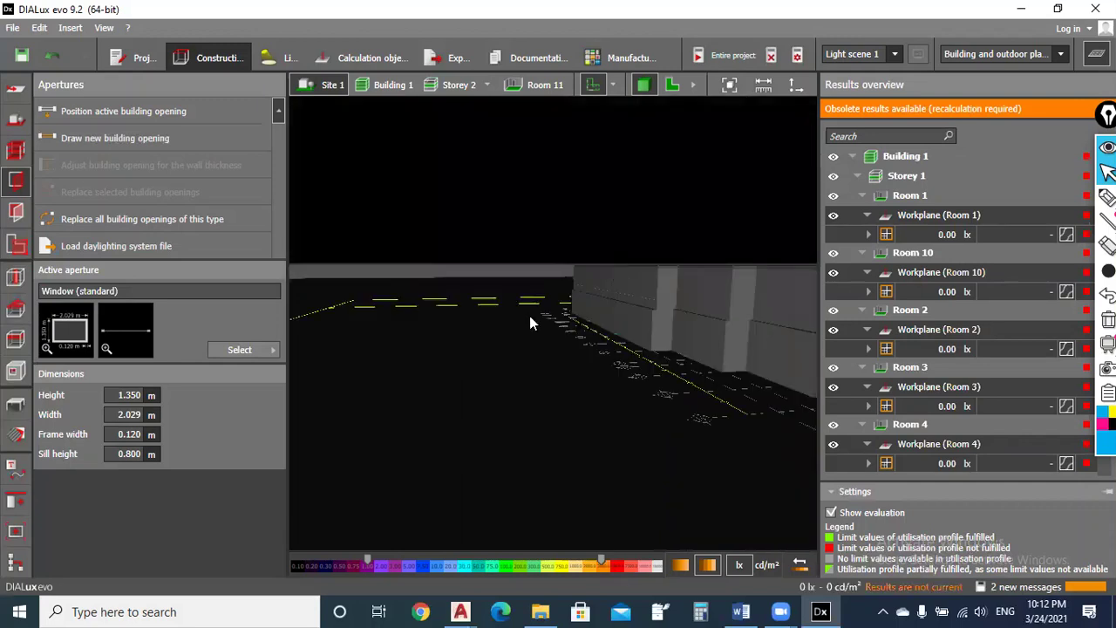
pyautogui.moveTo(659, 373); pyautogui.dragTo(634, 369, button='right')
pyautogui.moveTo(670, 325); pyautogui.dragTo(632, 399, button='right')
pyautogui.moveTo(574, 432)
pyautogui.mouseDown(button='right')
pyautogui.moveTo(595, 389)
pyautogui.moveTo(762, 389)
pyautogui.mouseUp(button='right')
pyautogui.moveTo(650, 413)
pyautogui.mouseDown(button='right')
pyautogui.moveTo(613, 366)
pyautogui.moveTo(727, 489)
pyautogui.moveTo(645, 492)
pyautogui.mouseUp(button='right')
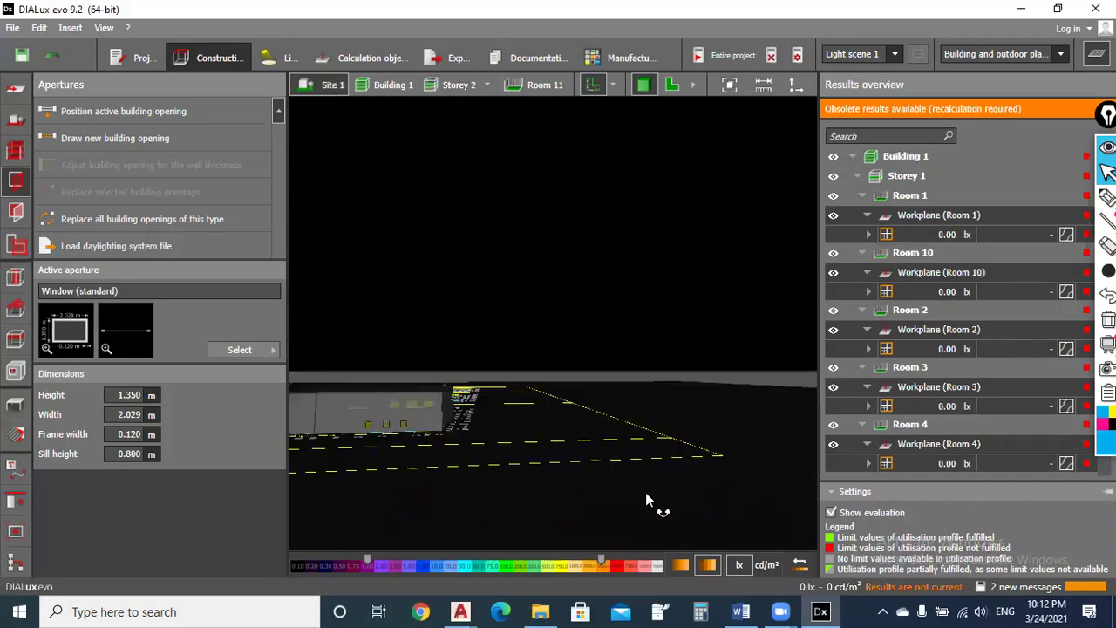
pyautogui.moveTo(512, 443); pyautogui.dragTo(520, 448, button='right')
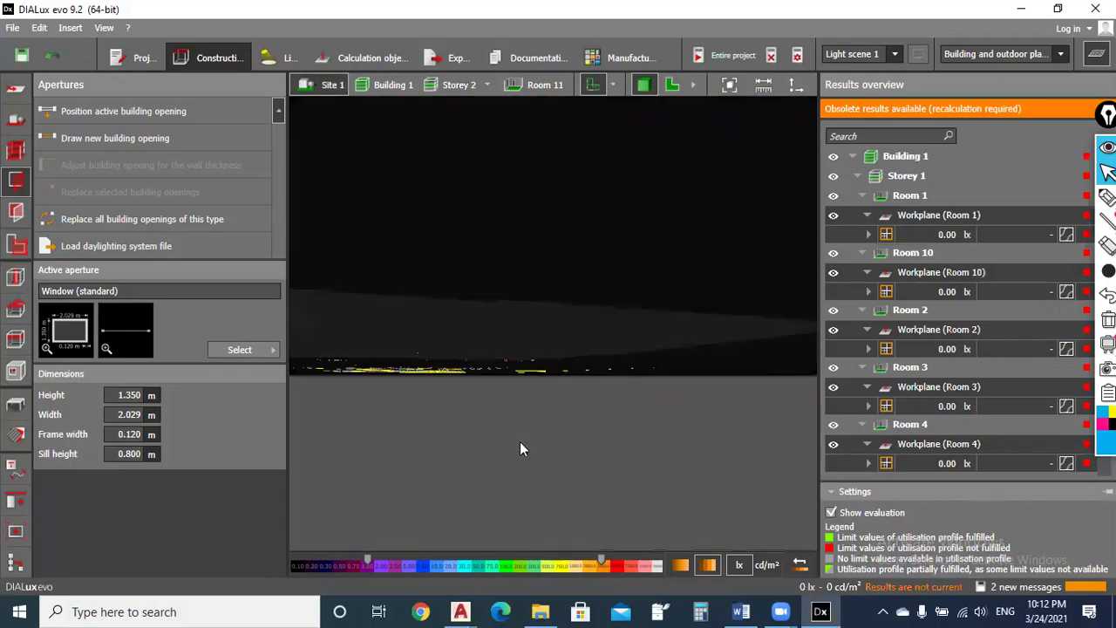
pyautogui.moveTo(579, 425)
pyautogui.mouseDown(button='right')
pyautogui.moveTo(578, 440)
pyautogui.moveTo(467, 538)
pyautogui.mouseUp(button='right')
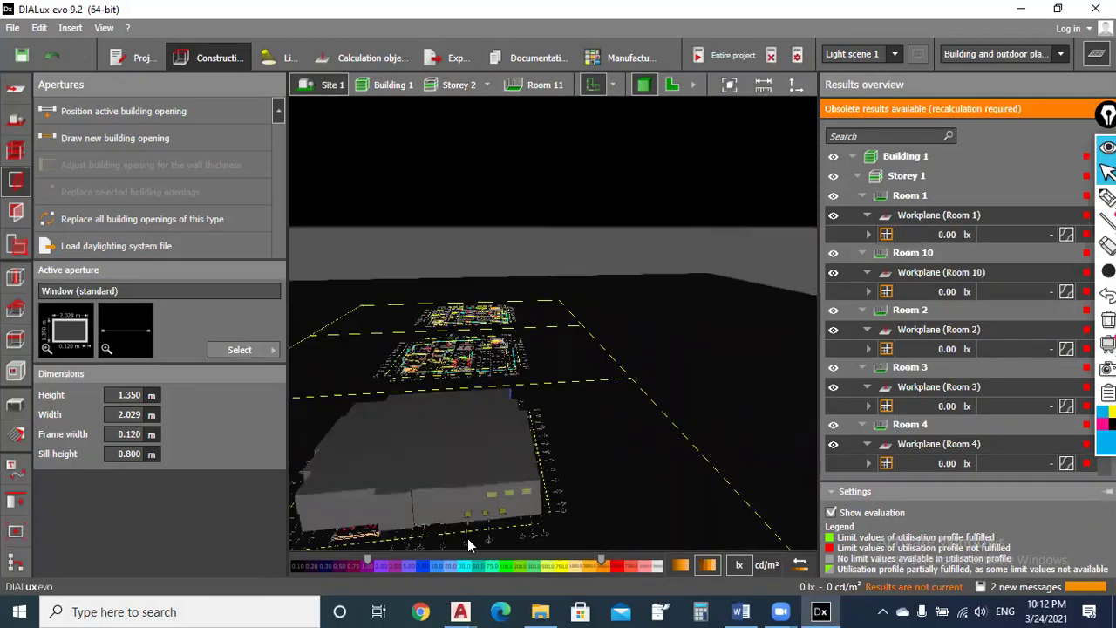
pyautogui.moveTo(516, 501); pyautogui.dragTo(510, 476, button='right')
pyautogui.scroll(-3, 515, 414)
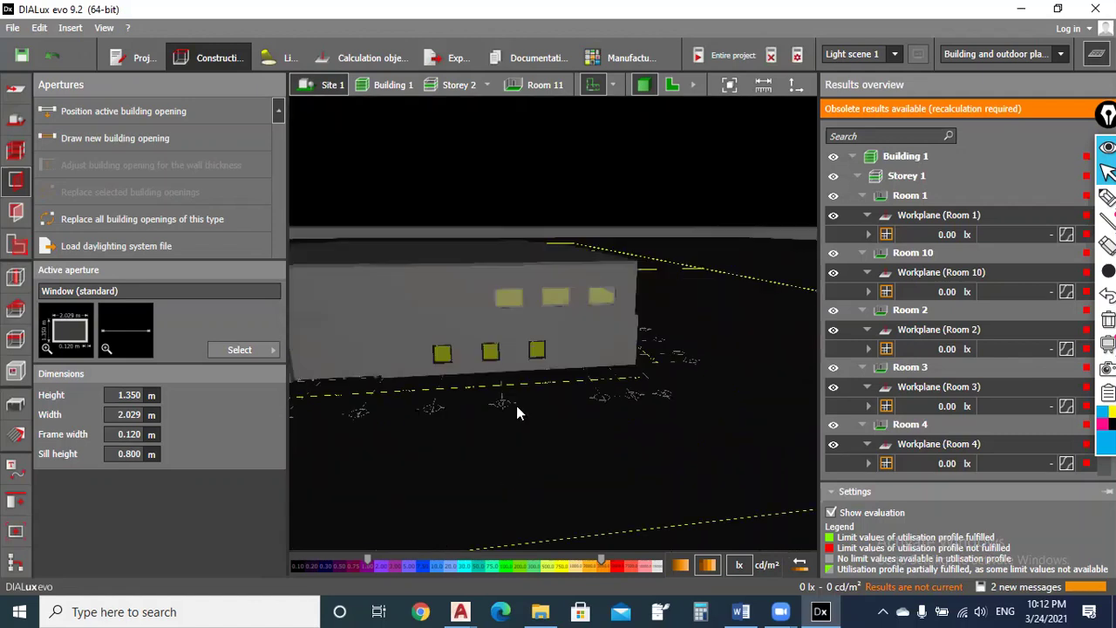